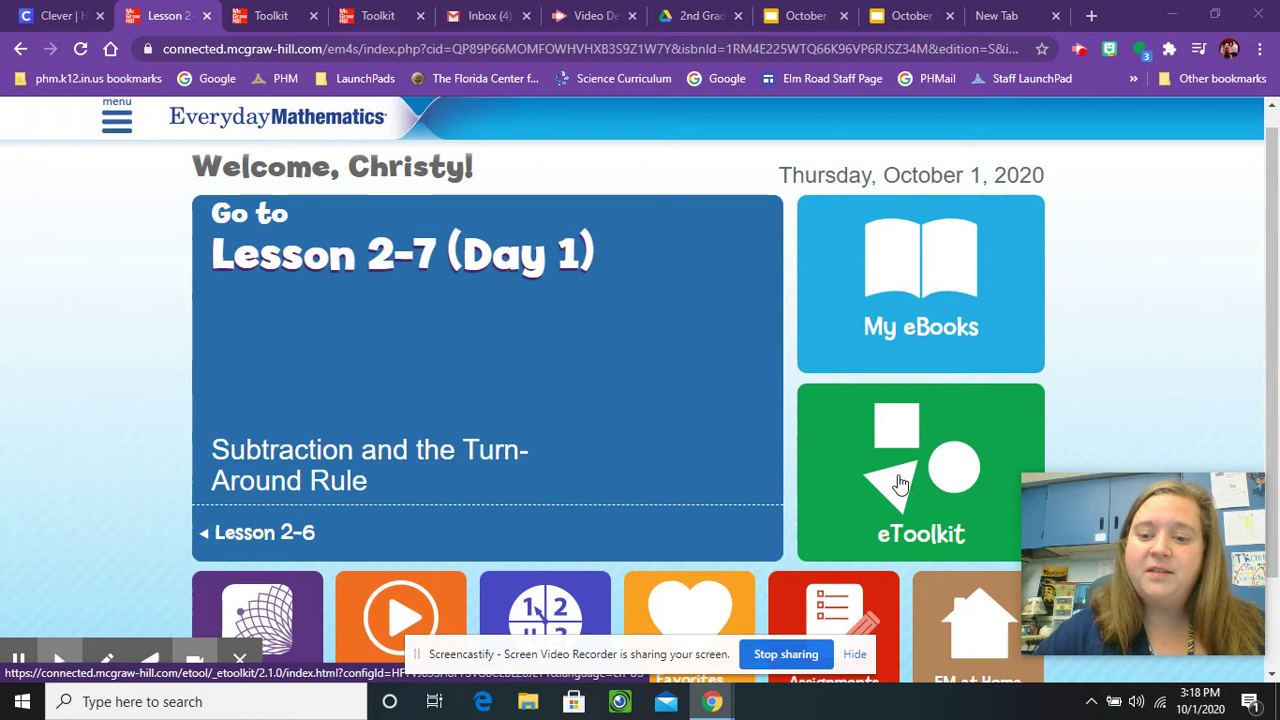
Step: Launch the eToolkit from the Everyday Mathematics home page
left_click(900, 485)
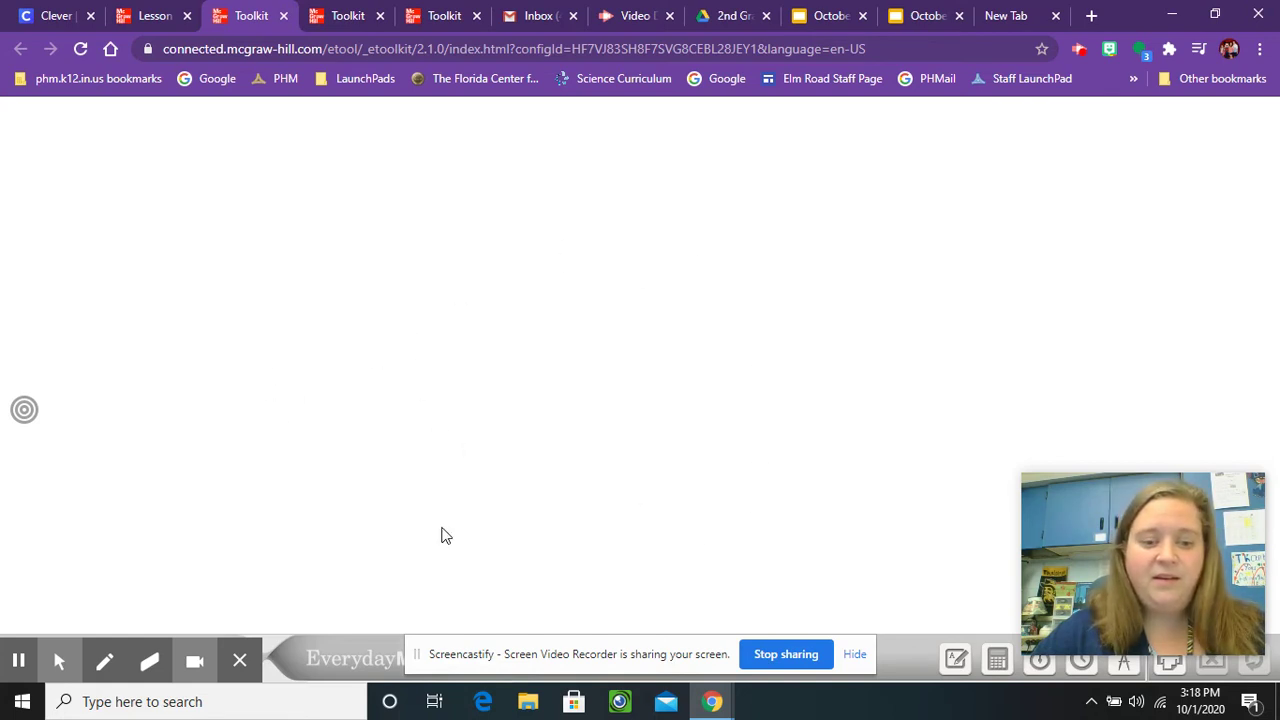
Step: Load the Dominoes tool from the Grade 2 eTools list
left_click_drag(640, 652, 795, 505)
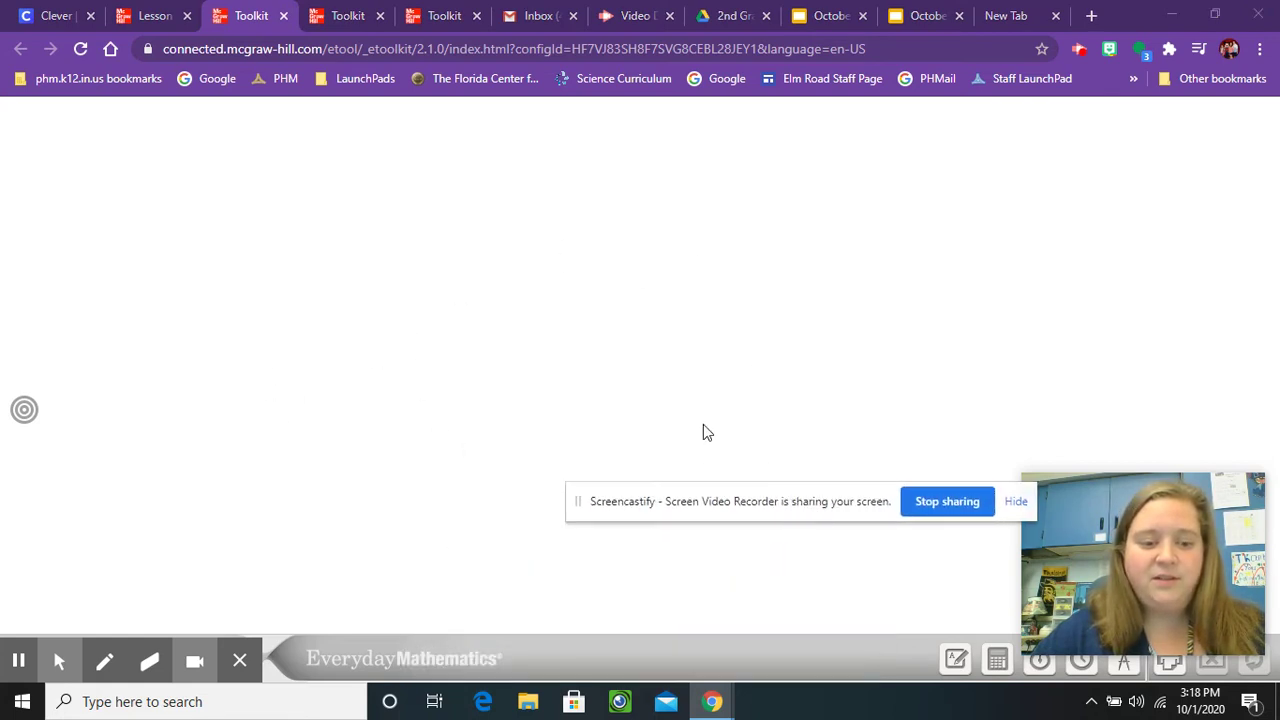
mouse_move(160, 622)
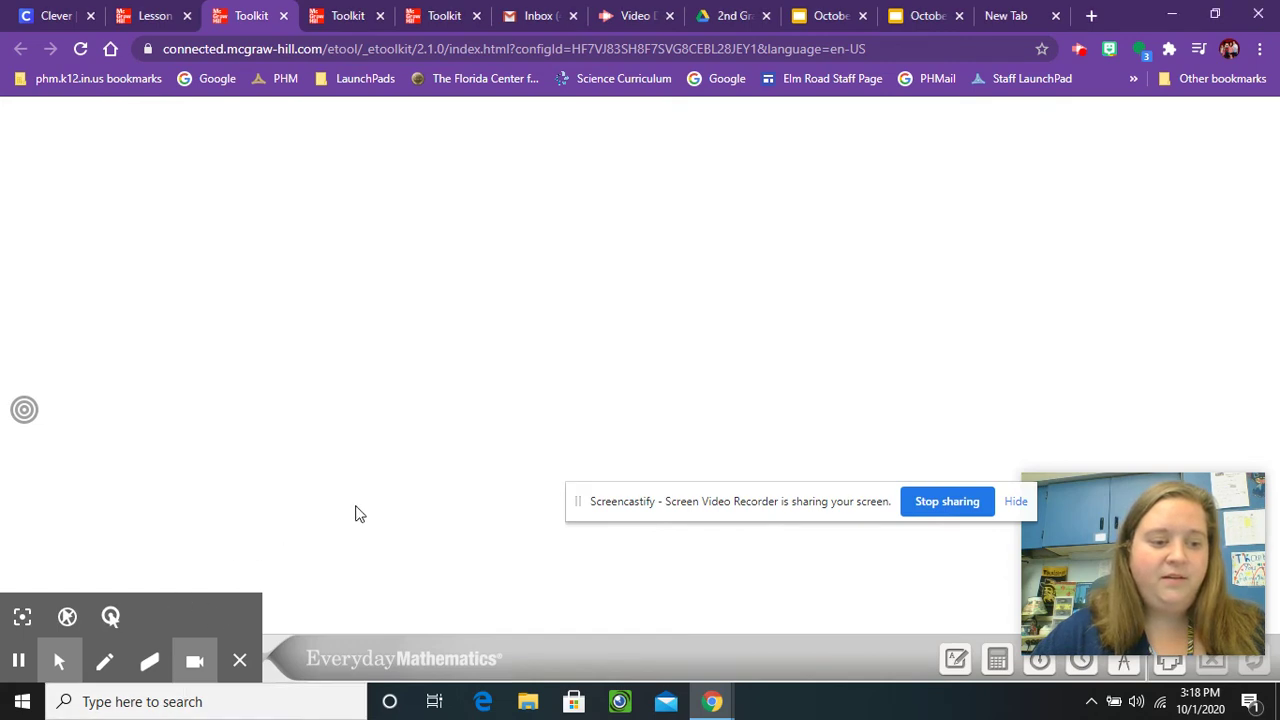
left_click(240, 661)
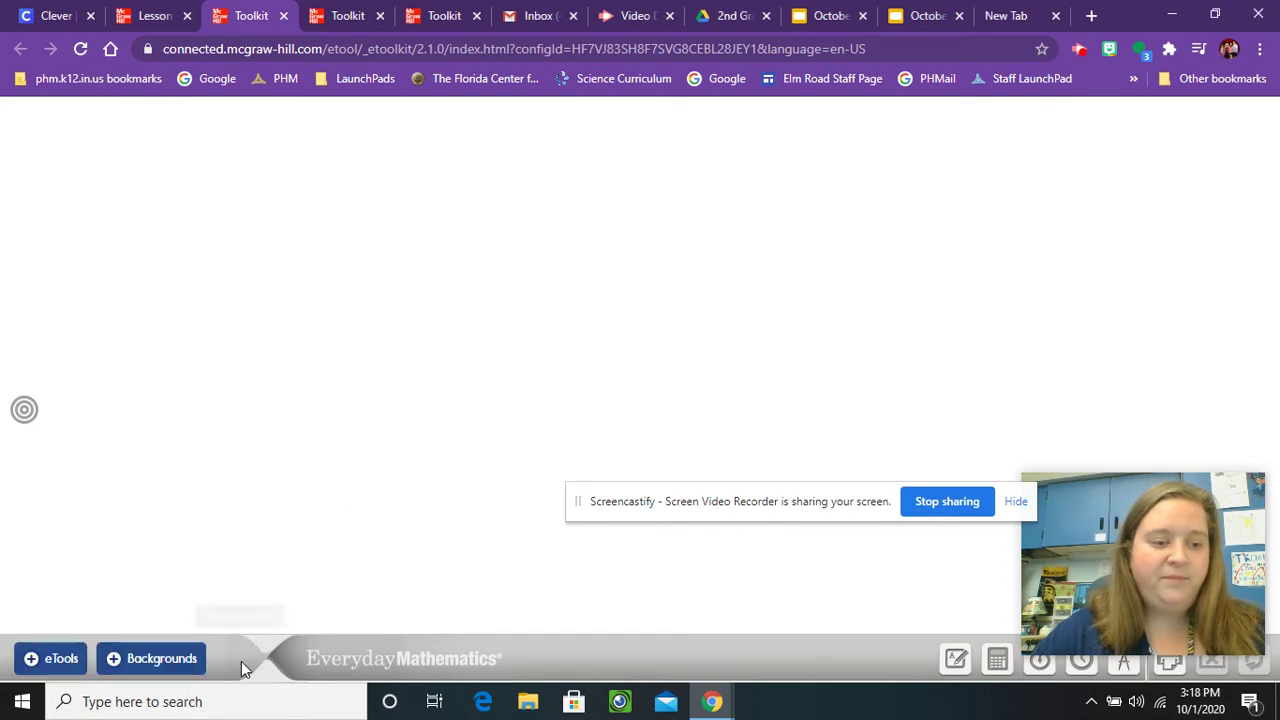
left_click(60, 664)
left_click_drag(626, 512, 580, 632)
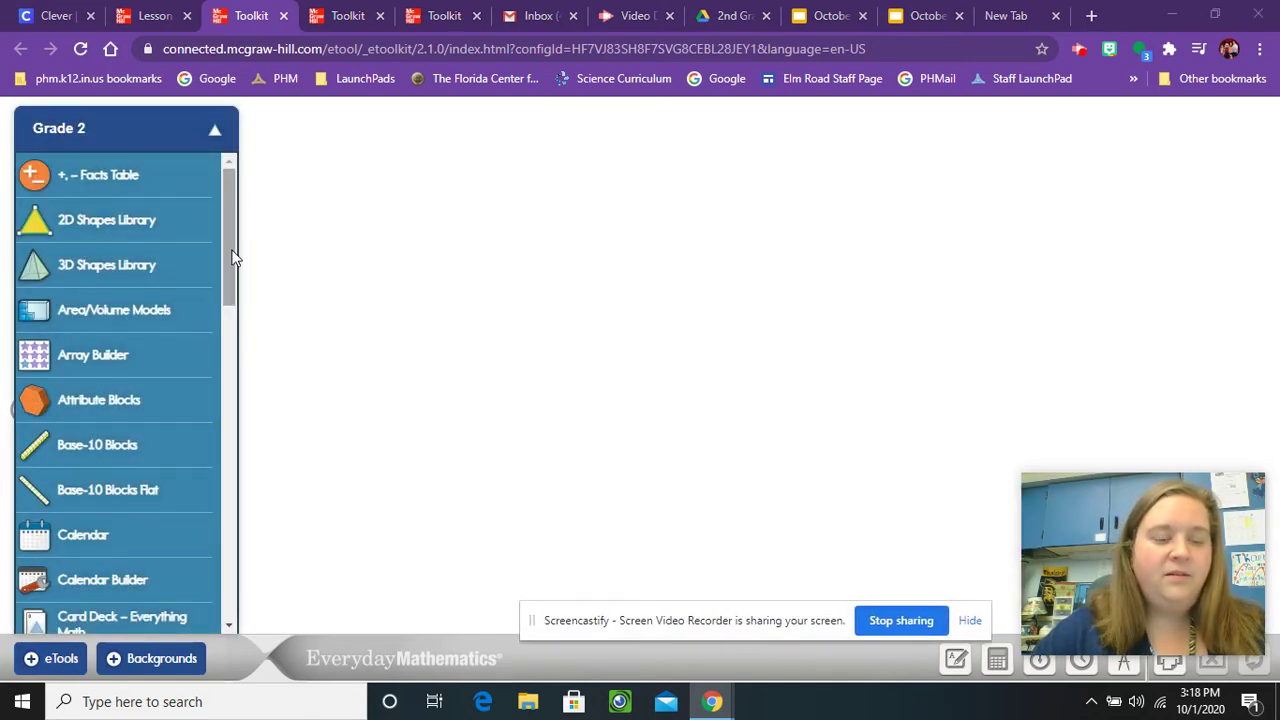
left_click_drag(232, 258, 222, 416)
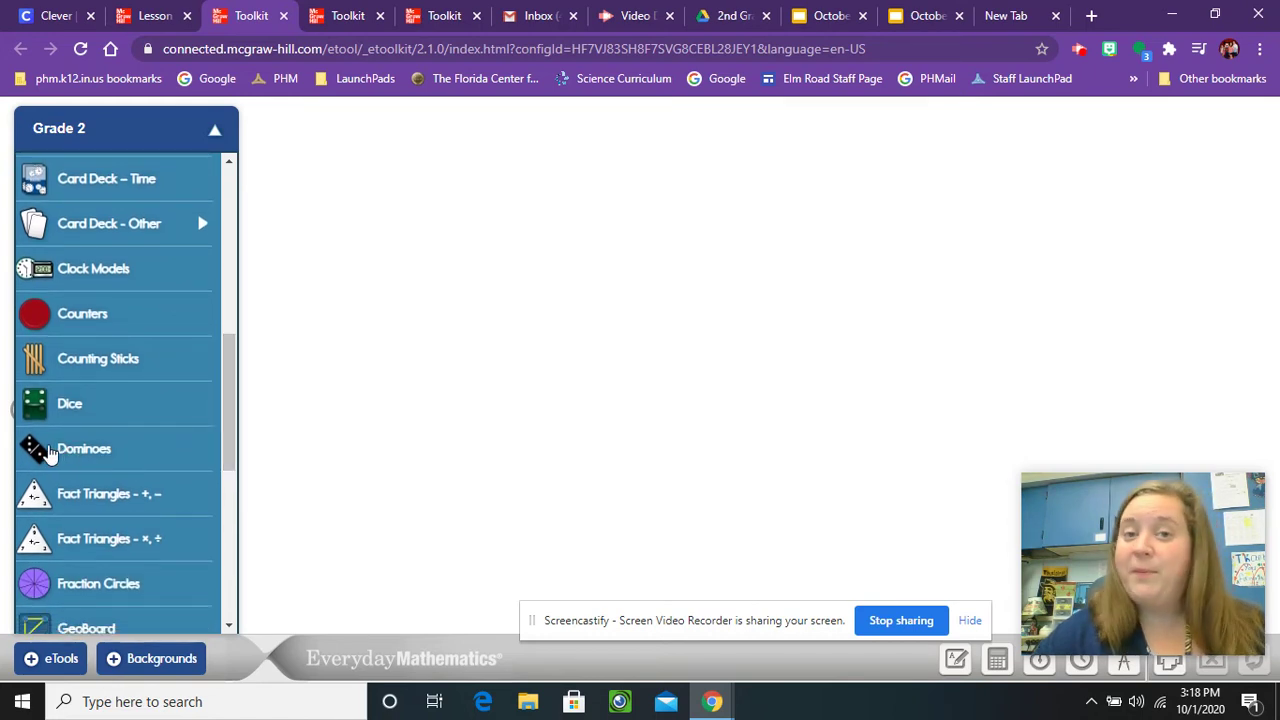
left_click(72, 449)
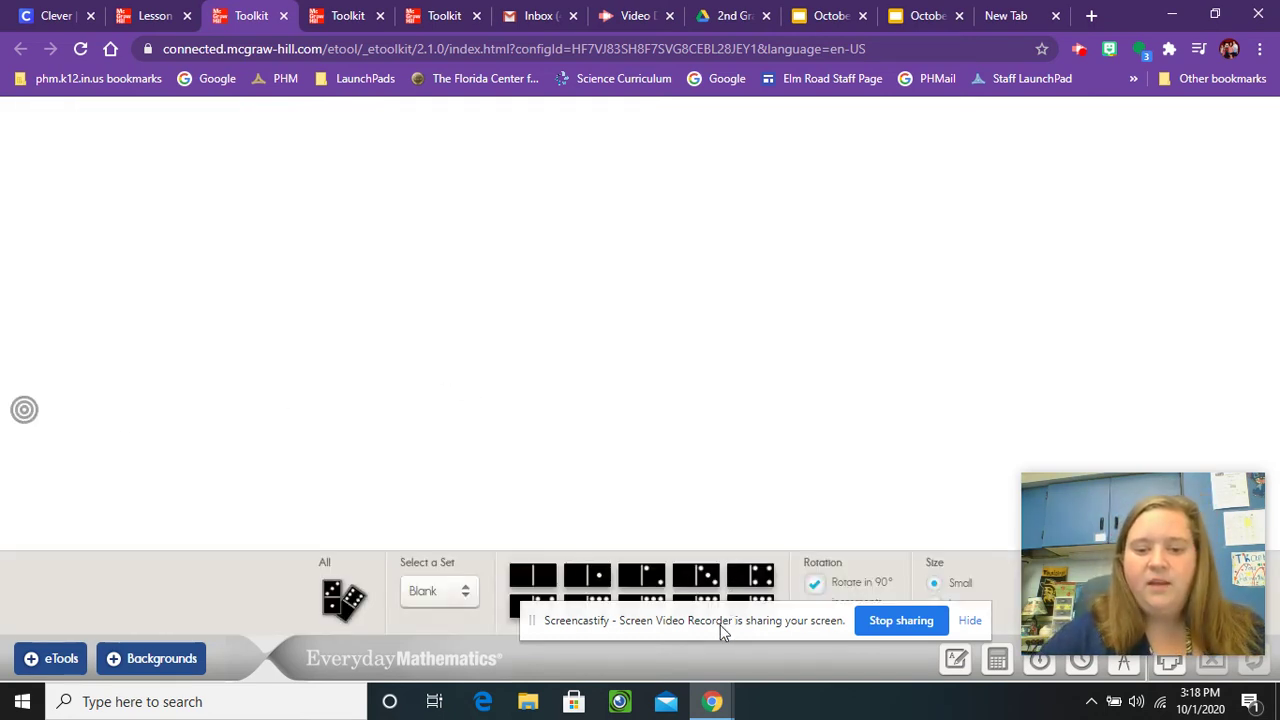
Step: Drop a domino dealer onto the canvas and show the drawing and text tools
left_click_drag(720, 625, 1004, 129)
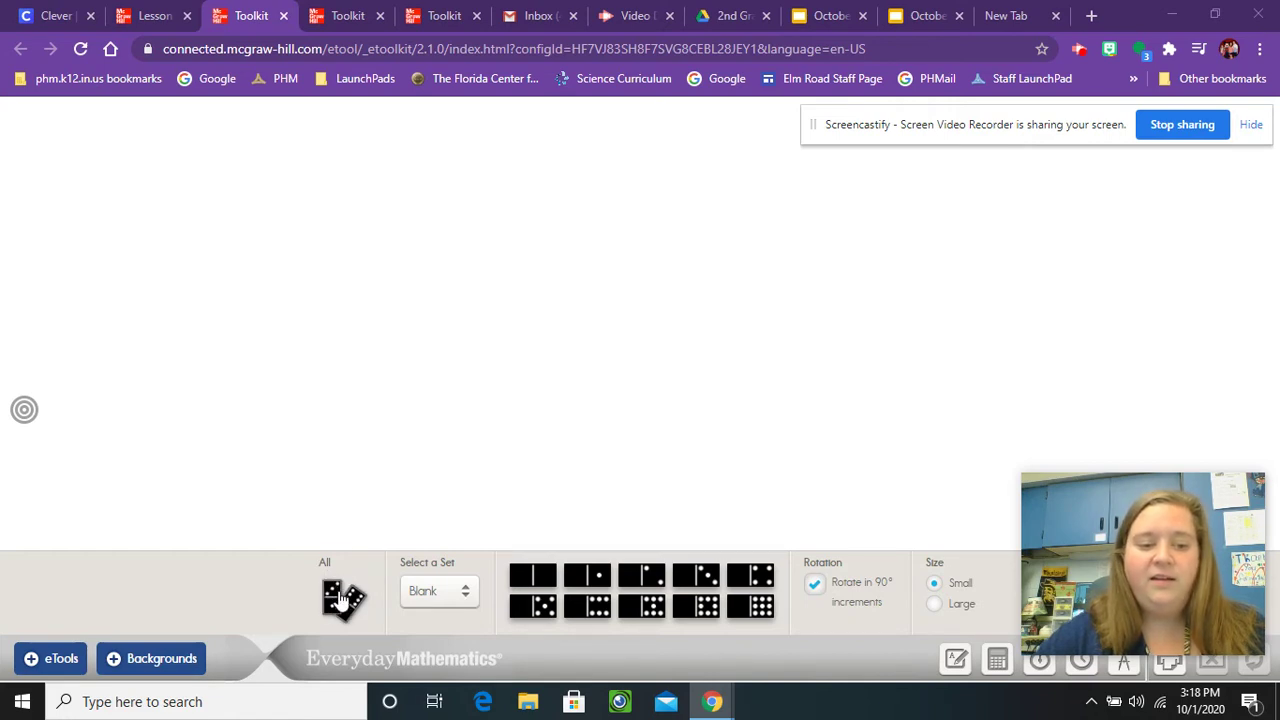
left_click_drag(340, 597, 317, 442)
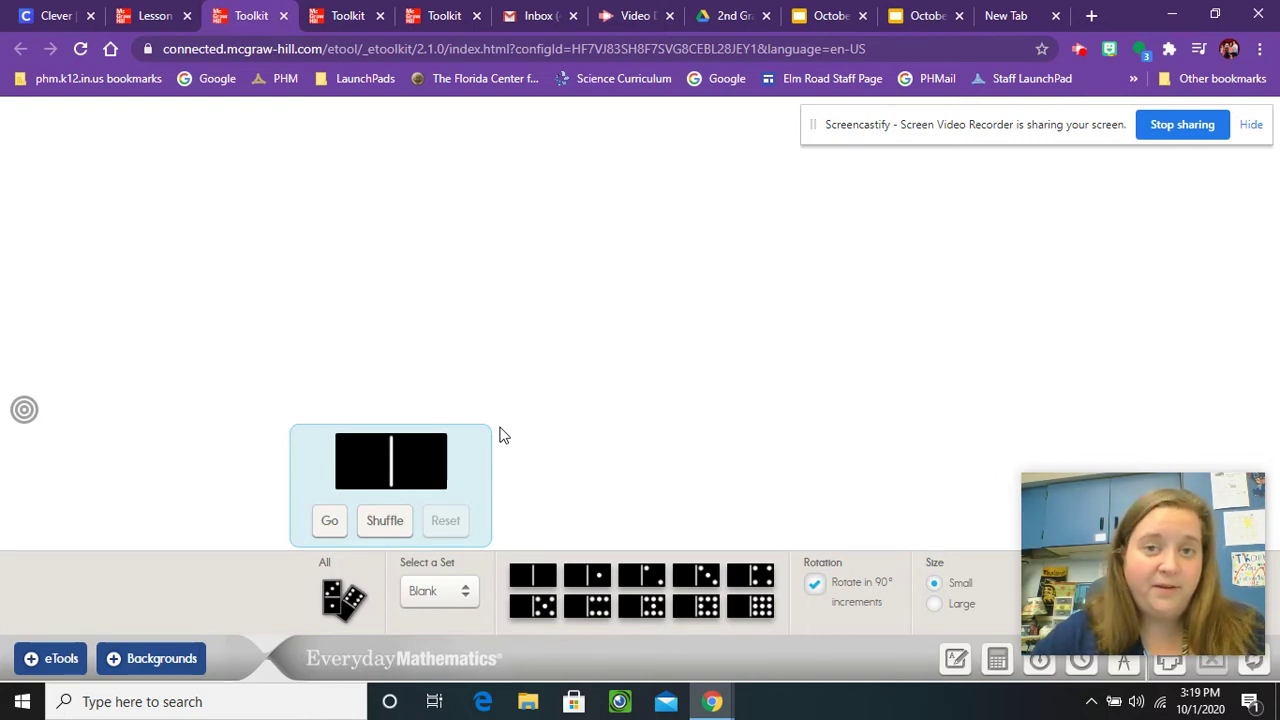
left_click(955, 658)
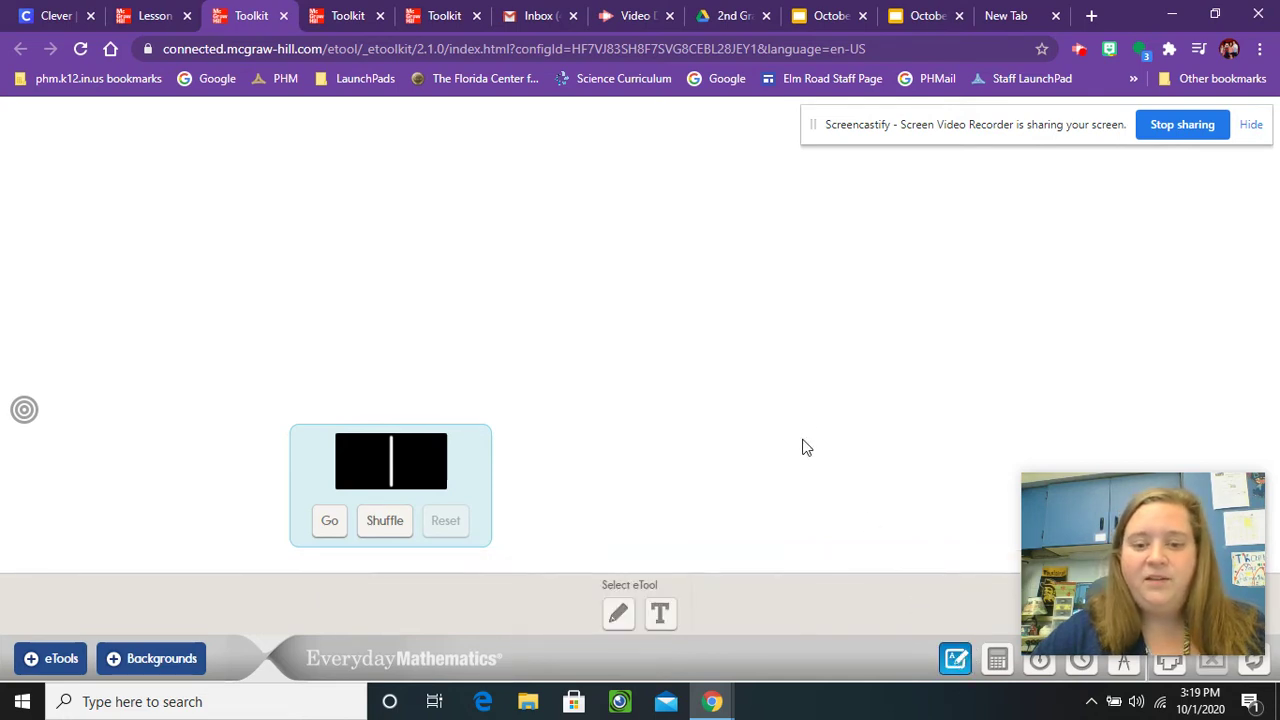
Step: Handwrite 'Even' at top-left and add a typed 'Odd' text label beside it
left_click(618, 618)
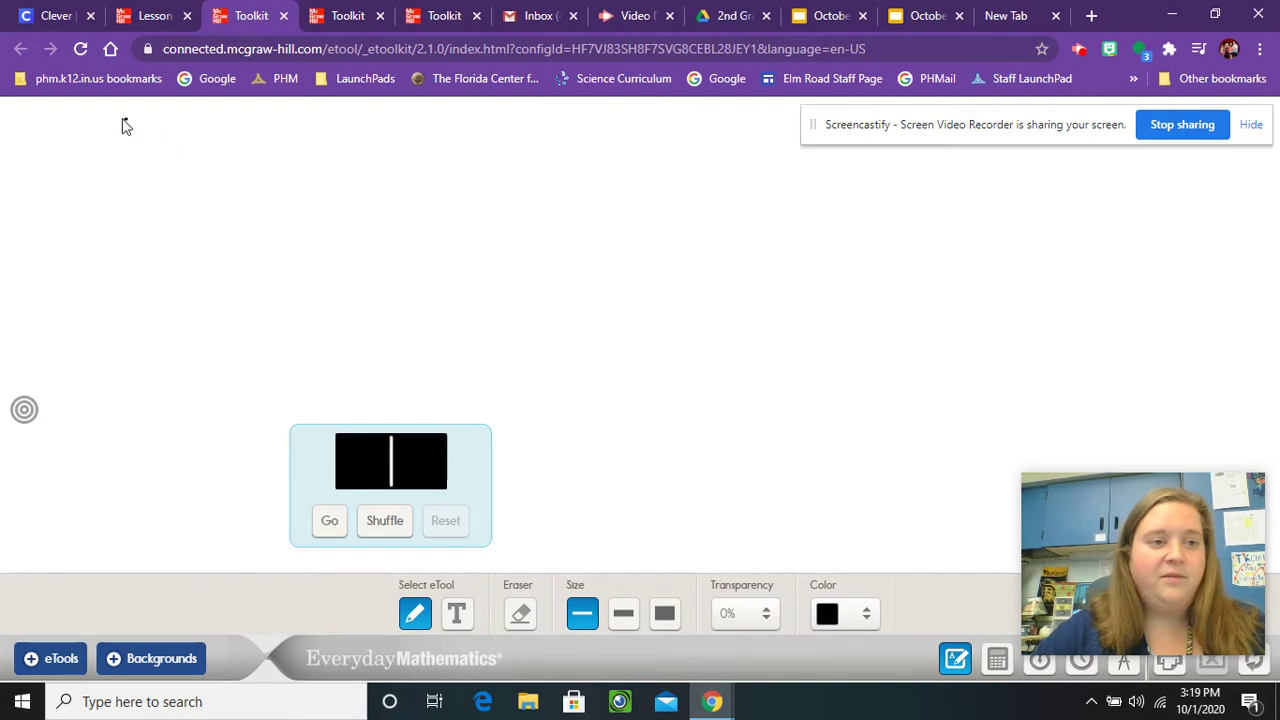
mouse_move(123, 119)
left_mouse_down()
mouse_move(100, 164)
mouse_move(134, 165)
mouse_move(121, 145)
mouse_move(134, 144)
mouse_move(158, 172)
mouse_move(167, 133)
mouse_move(205, 148)
mouse_move(185, 137)
mouse_move(204, 171)
mouse_move(227, 168)
mouse_move(241, 136)
mouse_move(257, 177)
left_mouse_up()
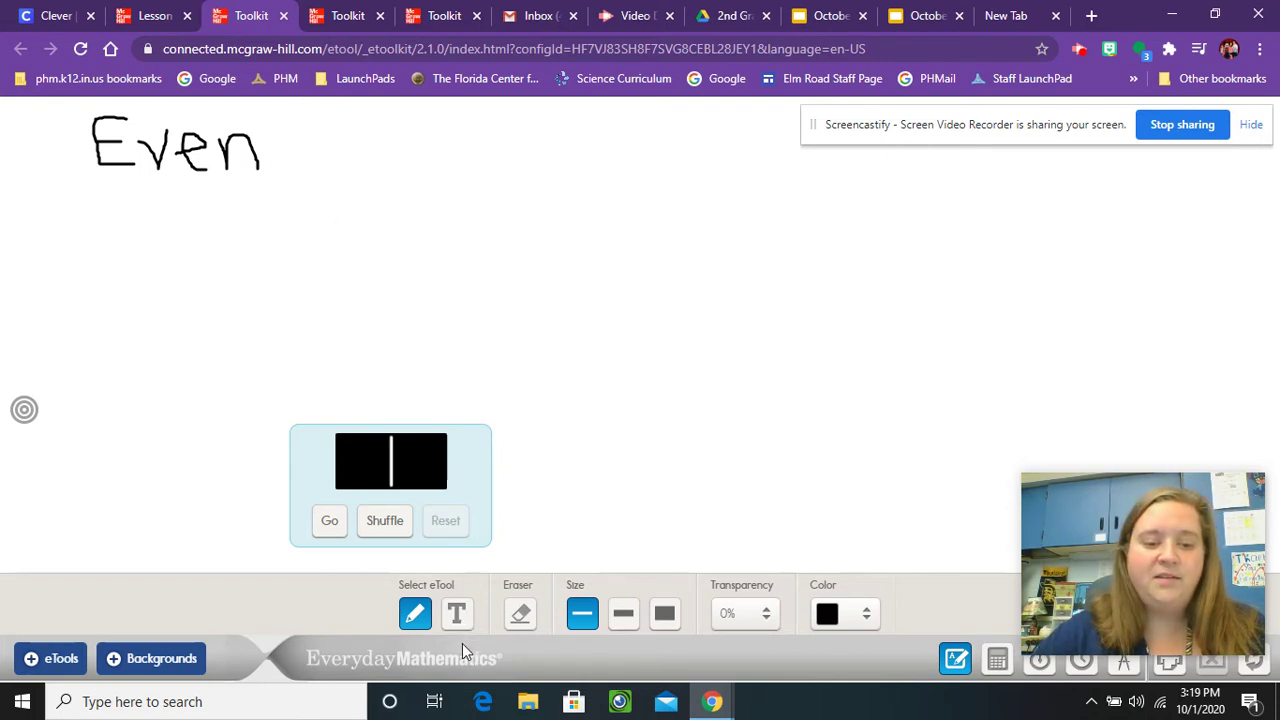
left_click(456, 613)
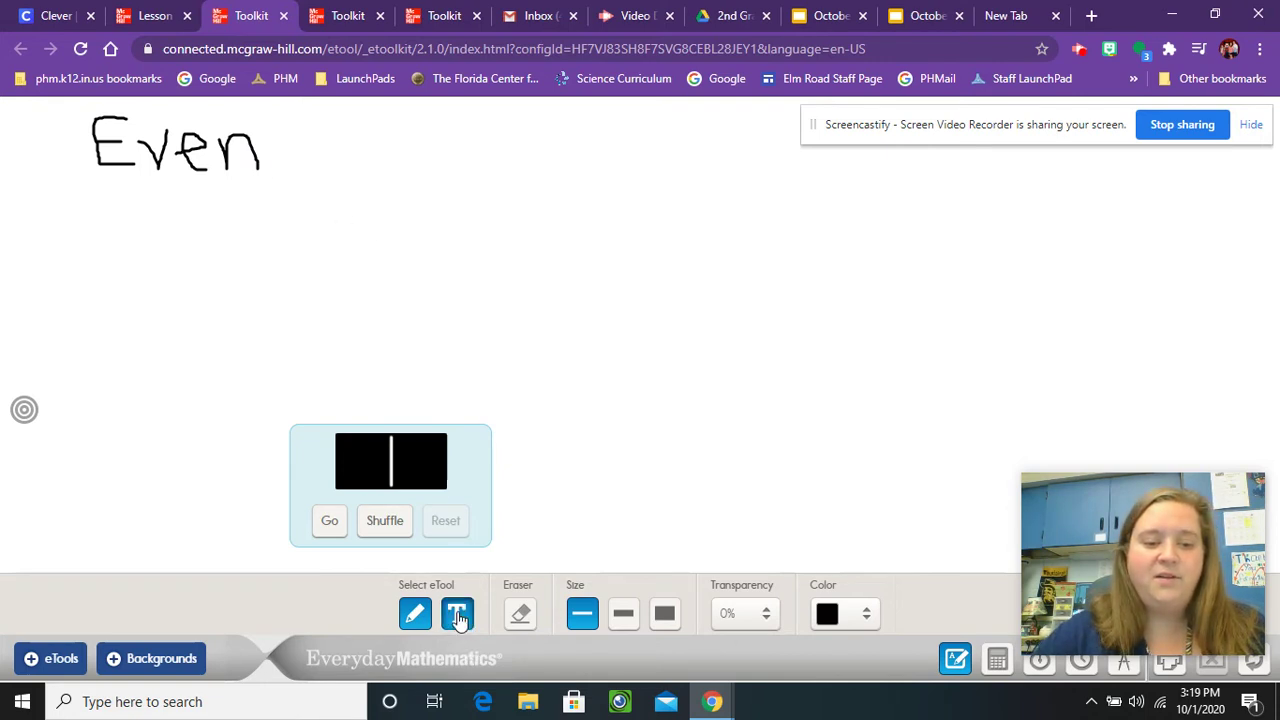
left_click(480, 138)
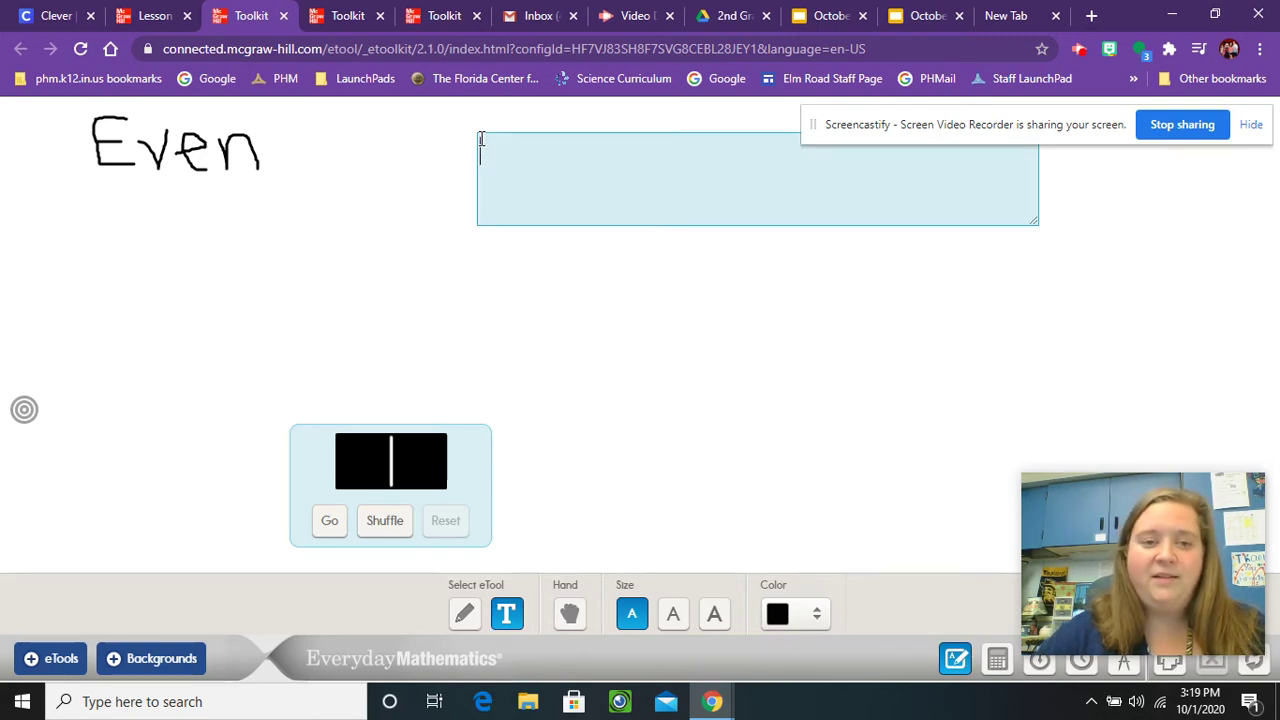
type("Odd")
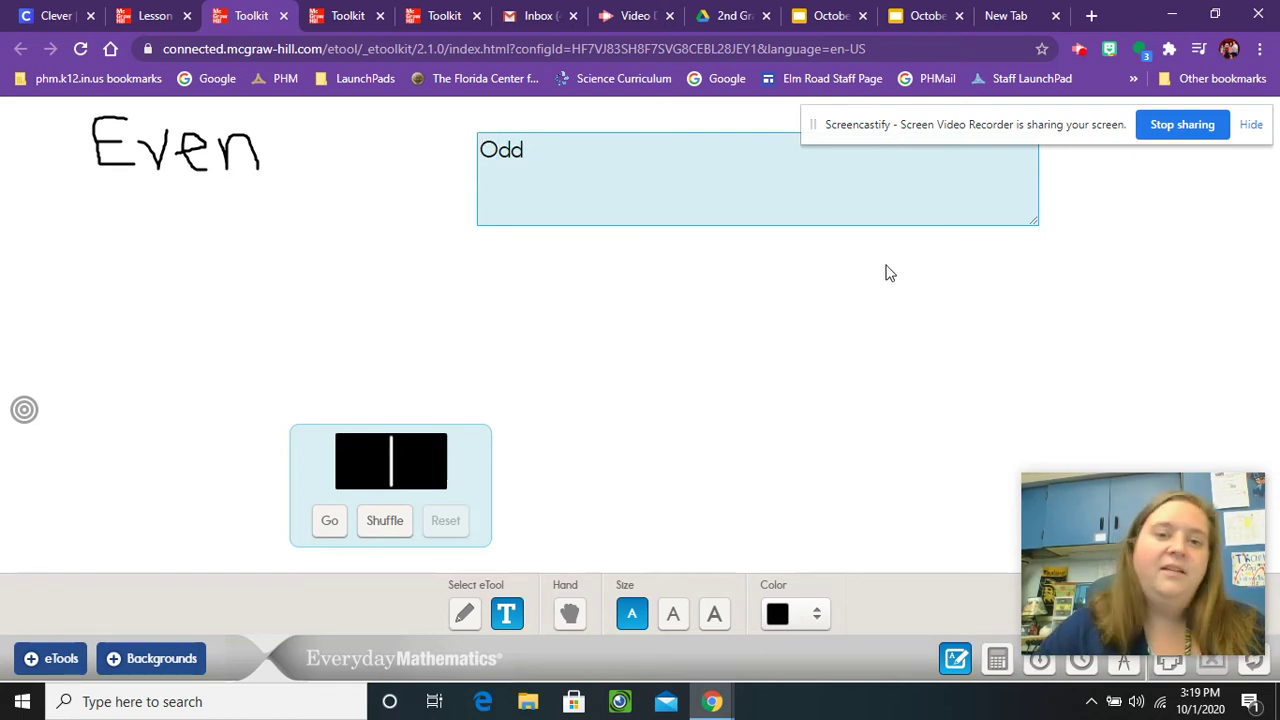
left_click(985, 268)
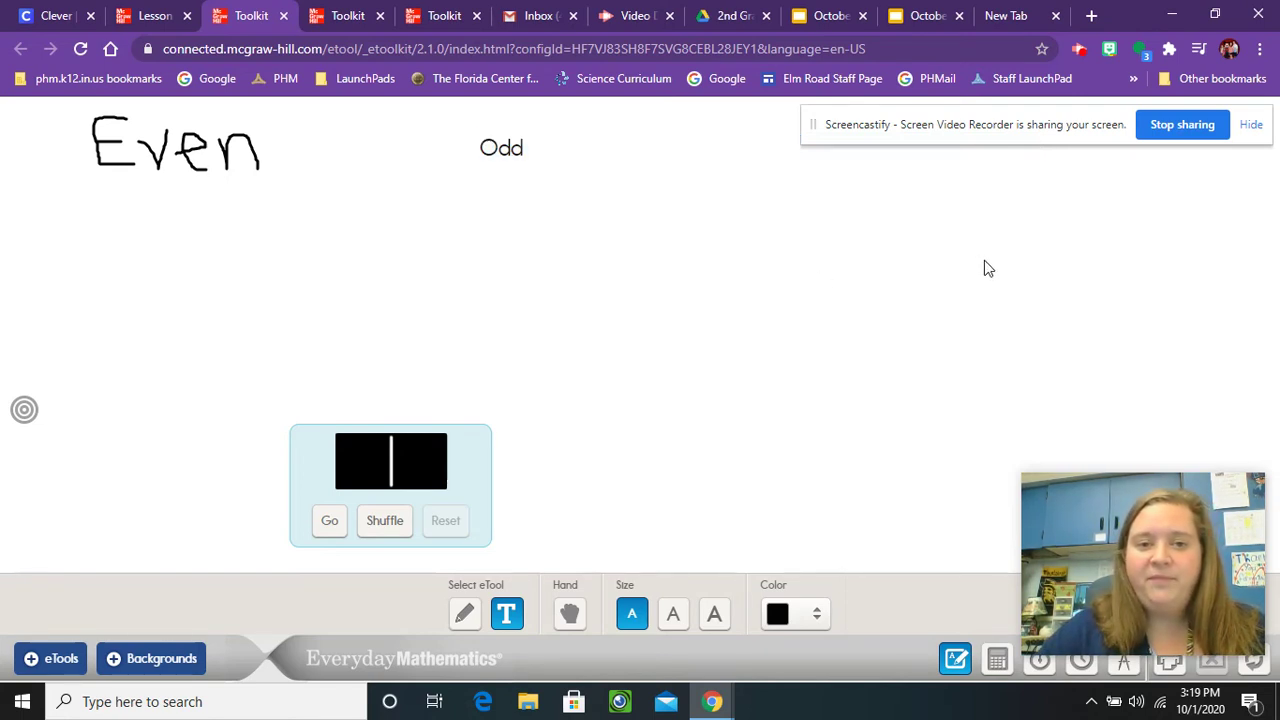
left_click_drag(926, 131, 952, 95)
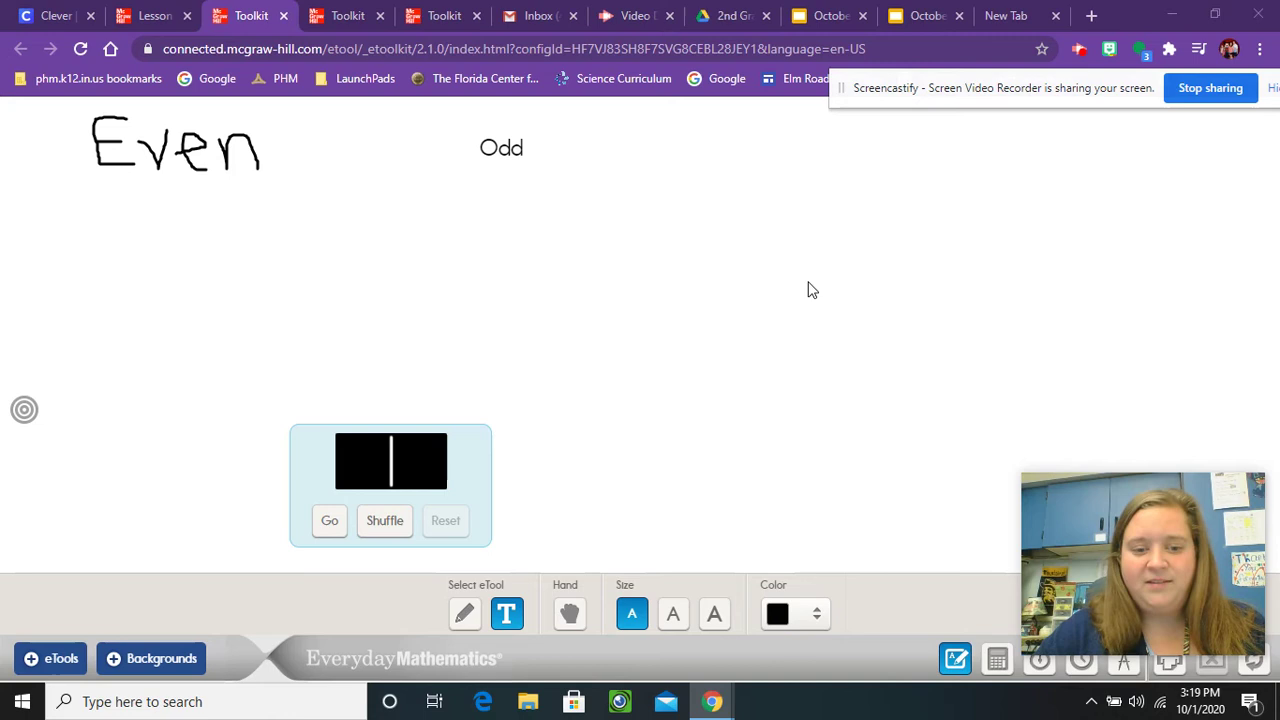
left_click(464, 614)
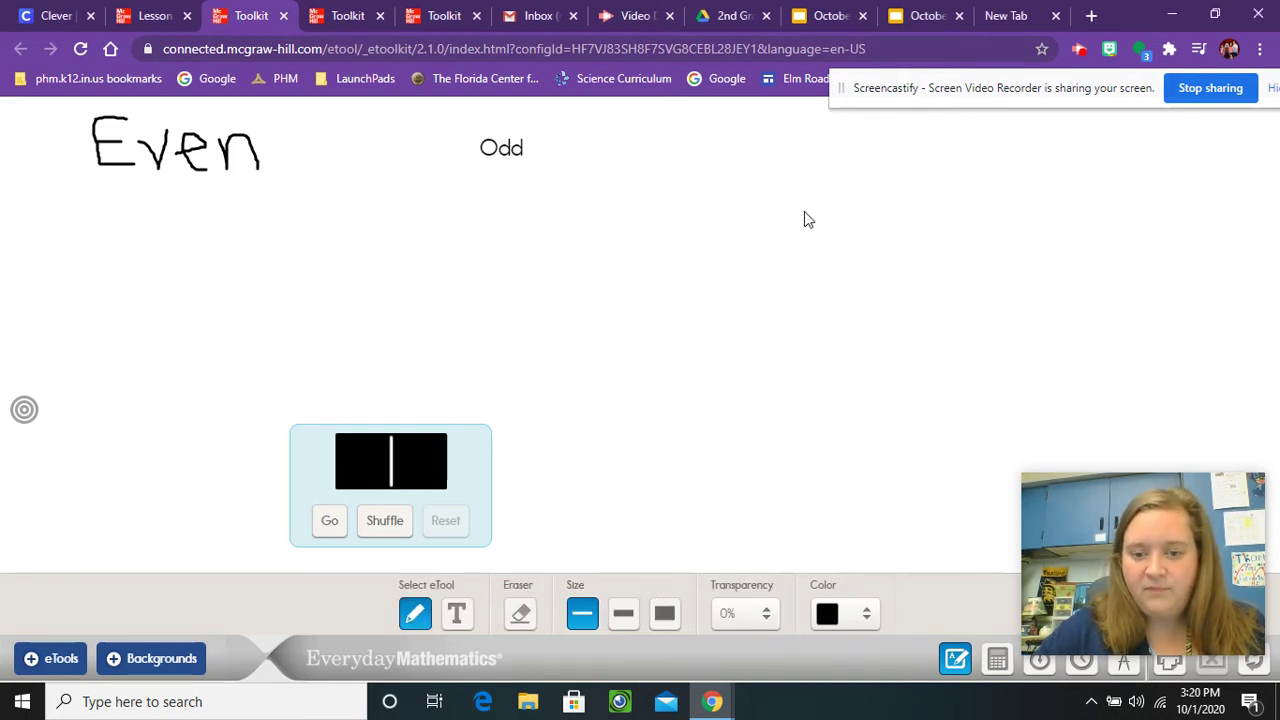
Step: Handwrite the 'Even and Odd' heading at top-right, plus a short stroke beside the dealer
mouse_move(817, 127)
left_mouse_down()
mouse_move(762, 155)
mouse_move(801, 174)
mouse_move(790, 146)
mouse_move(815, 172)
mouse_move(831, 140)
mouse_move(845, 155)
mouse_move(841, 143)
mouse_move(837, 169)
mouse_move(867, 177)
mouse_move(867, 144)
mouse_move(916, 157)
mouse_move(919, 146)
mouse_move(933, 162)
mouse_move(945, 143)
mouse_move(980, 163)
left_mouse_up()
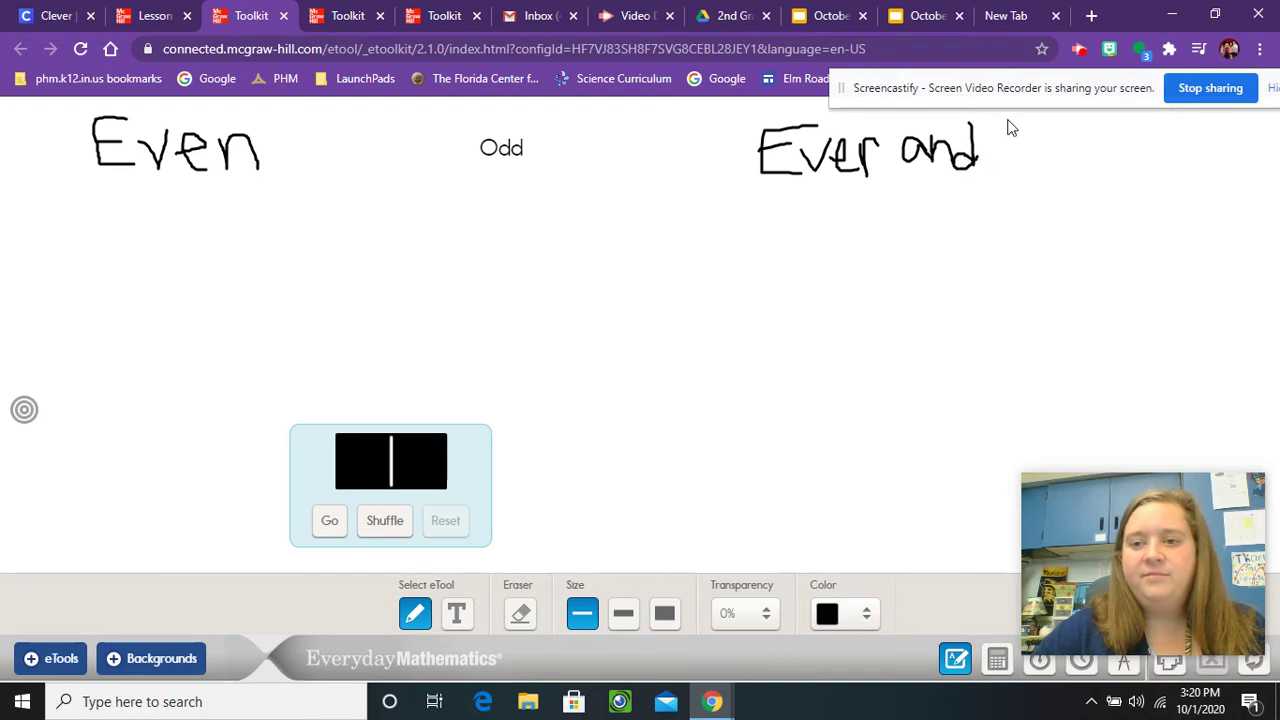
mouse_move(1008, 120)
left_mouse_down()
mouse_move(1010, 168)
mouse_move(1009, 119)
mouse_move(1045, 127)
mouse_move(1046, 155)
mouse_move(1028, 142)
mouse_move(1025, 158)
mouse_move(1077, 163)
left_mouse_up()
left_click(1043, 116)
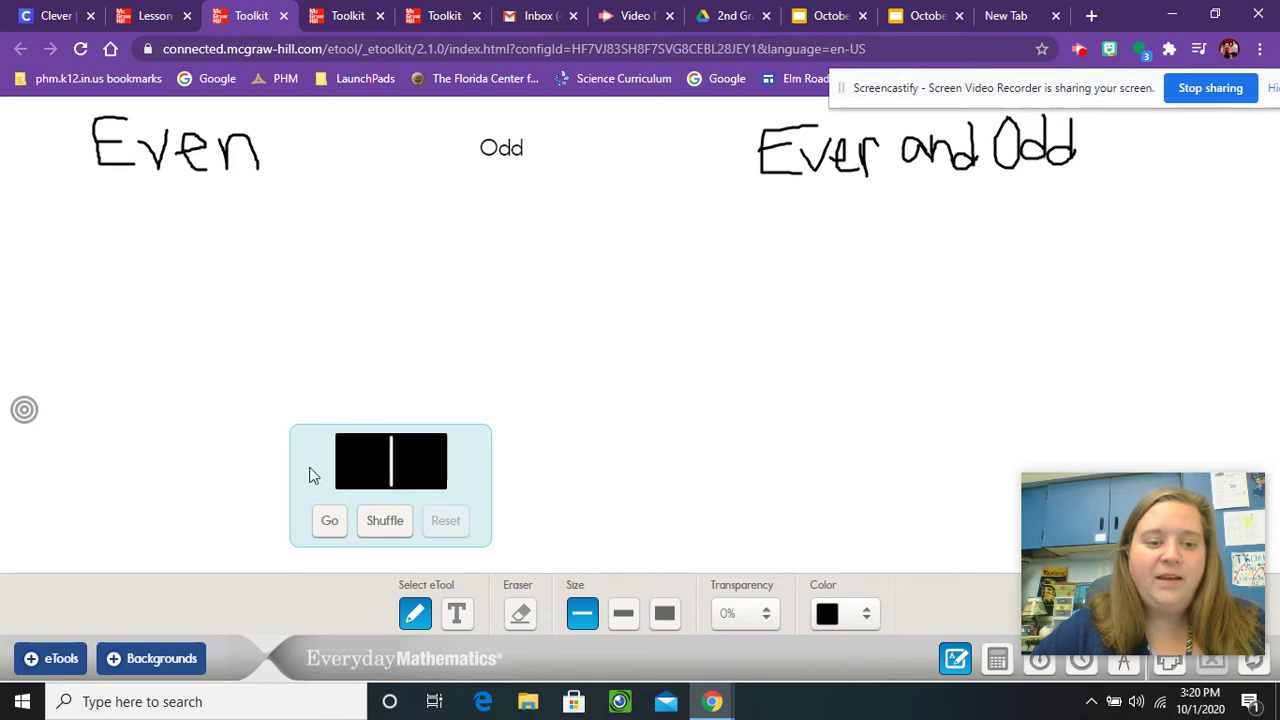
left_click_drag(309, 466, 304, 417)
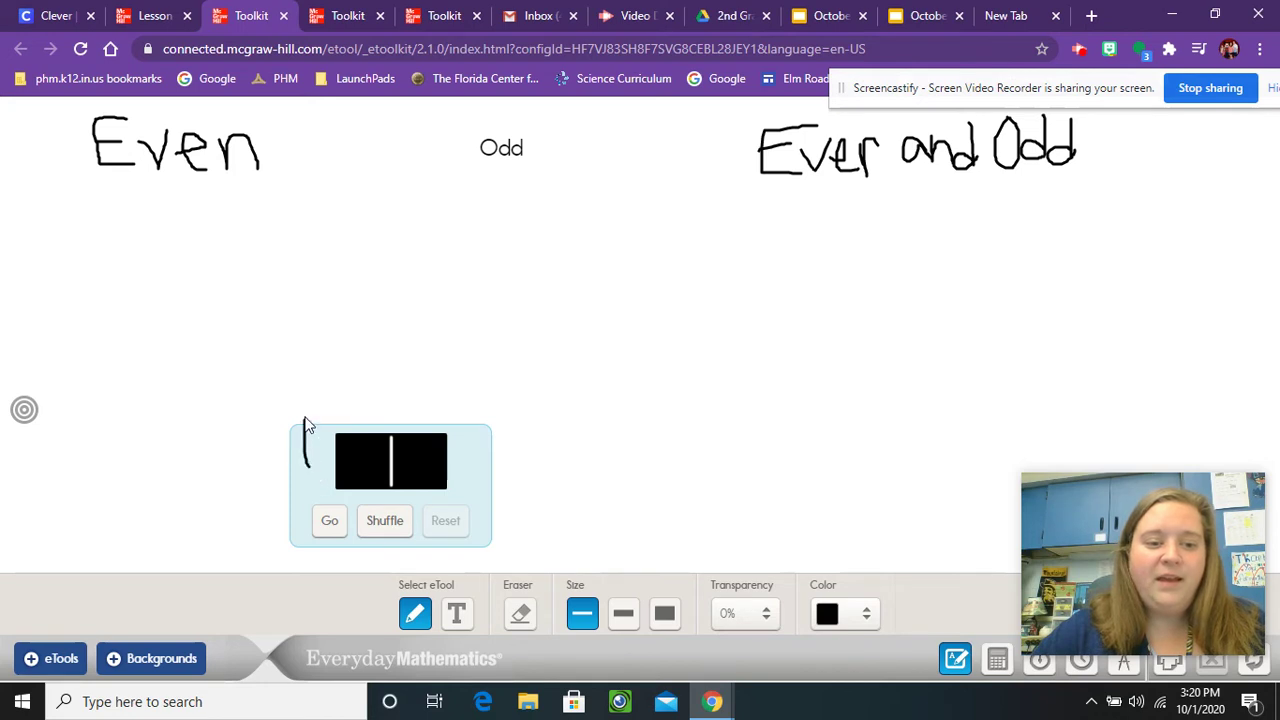
Step: Shuffle the dominoes, deal one, and move the 5|blank domino under 'Even and Odd'
left_click(956, 662)
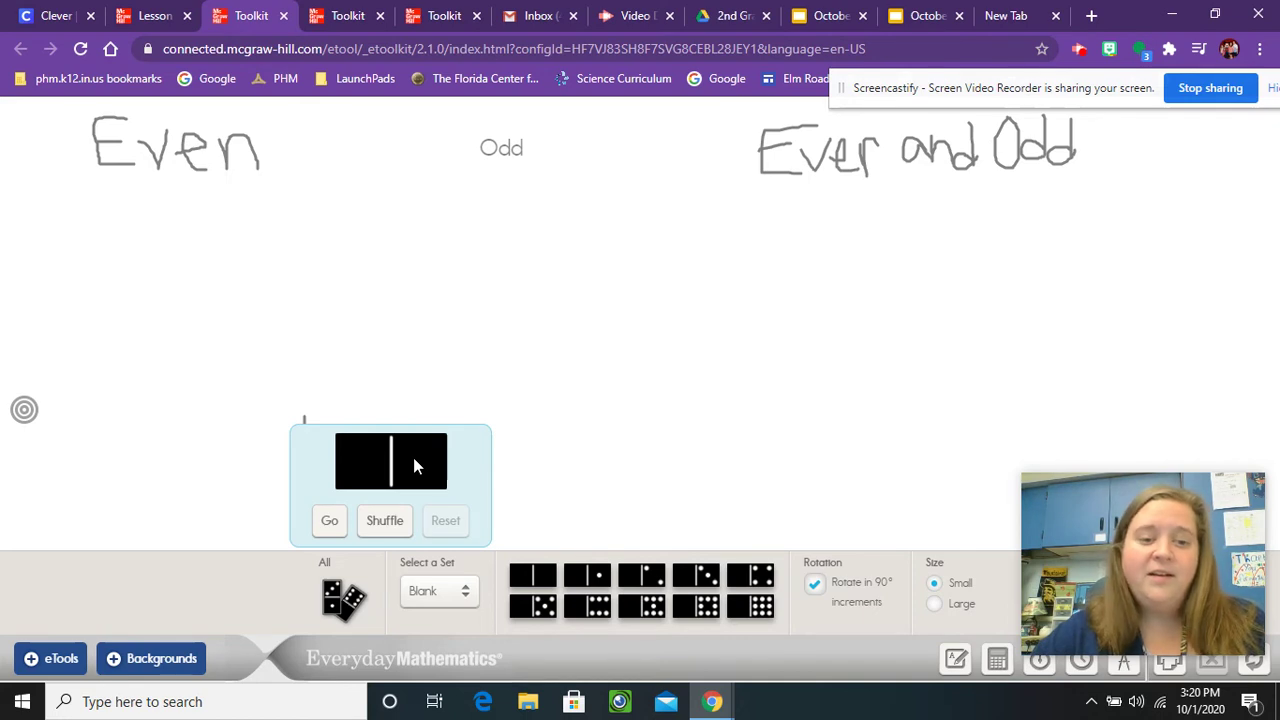
left_click(385, 527)
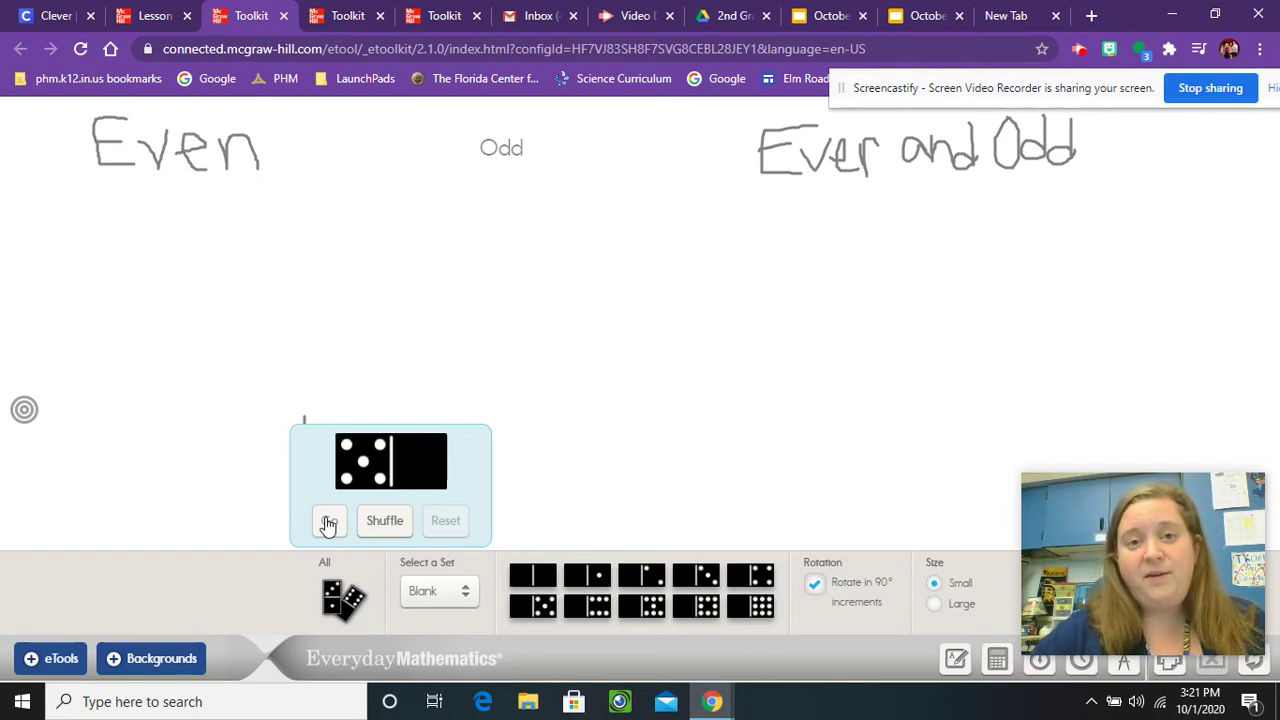
left_click(329, 524)
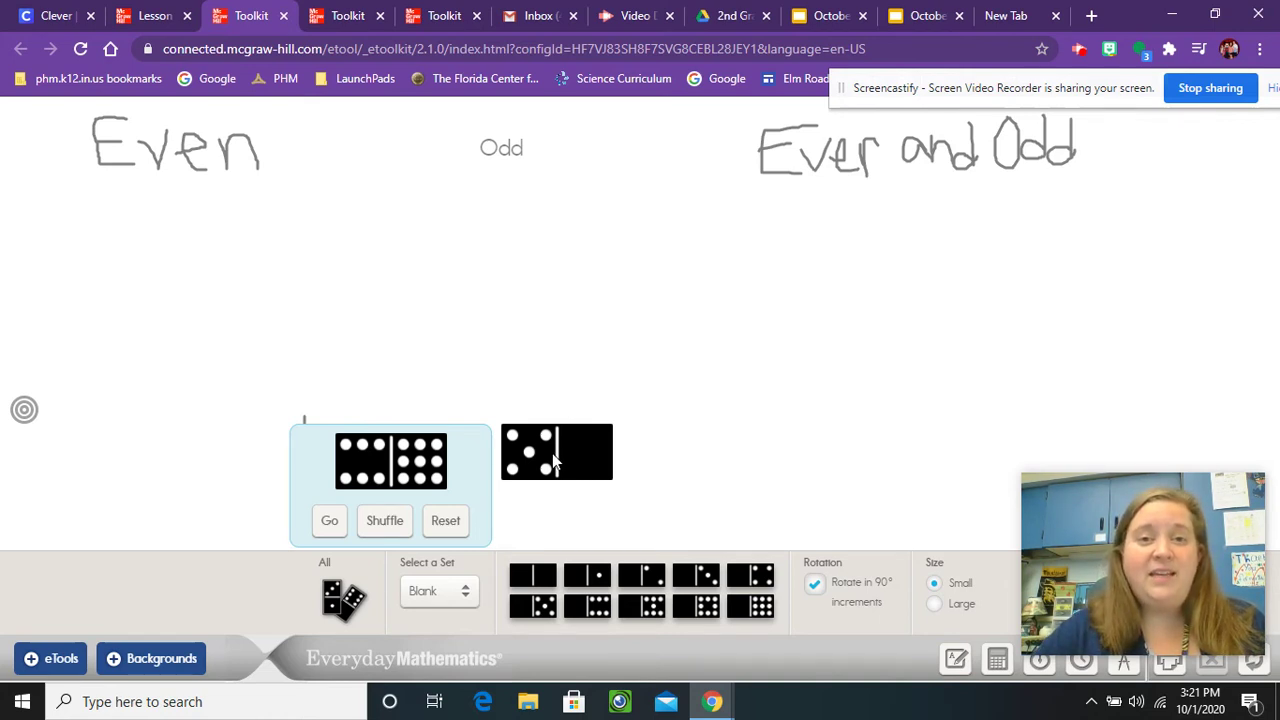
left_click_drag(556, 462, 856, 229)
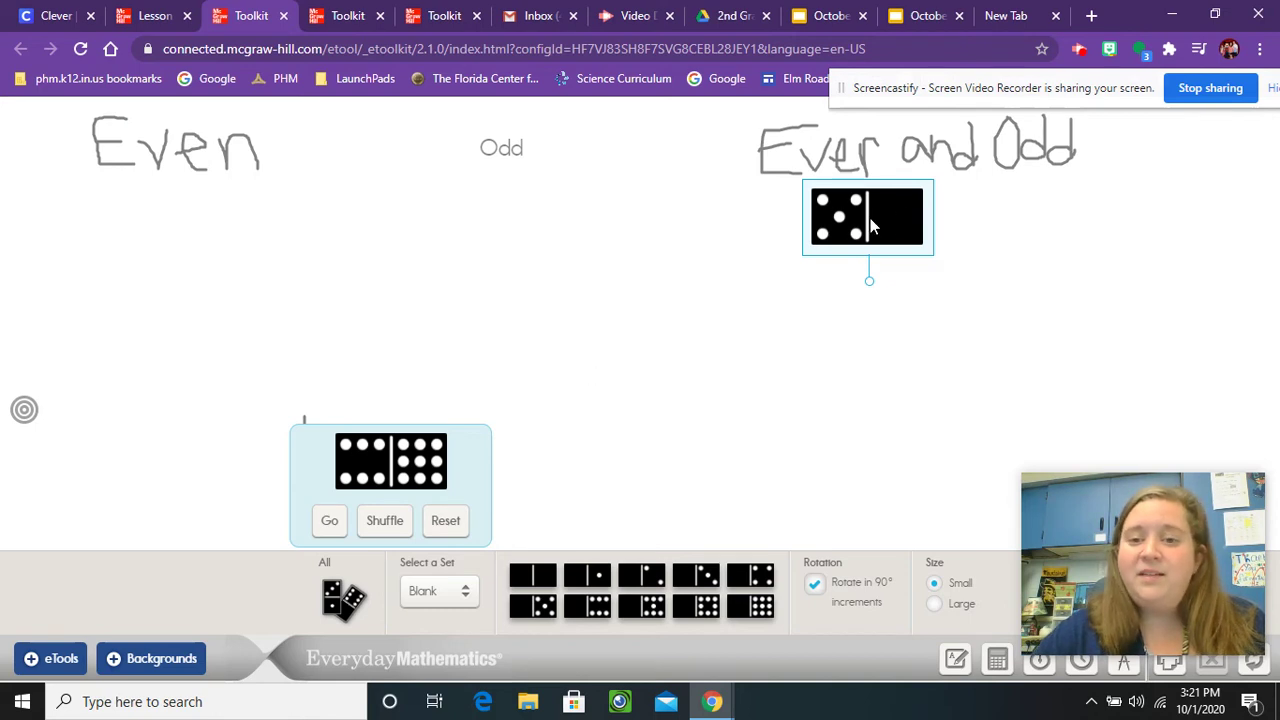
Step: Deal two more dominoes, including a double six, and line them up under 'Even and Odd'
left_click(330, 522)
left_click(330, 522)
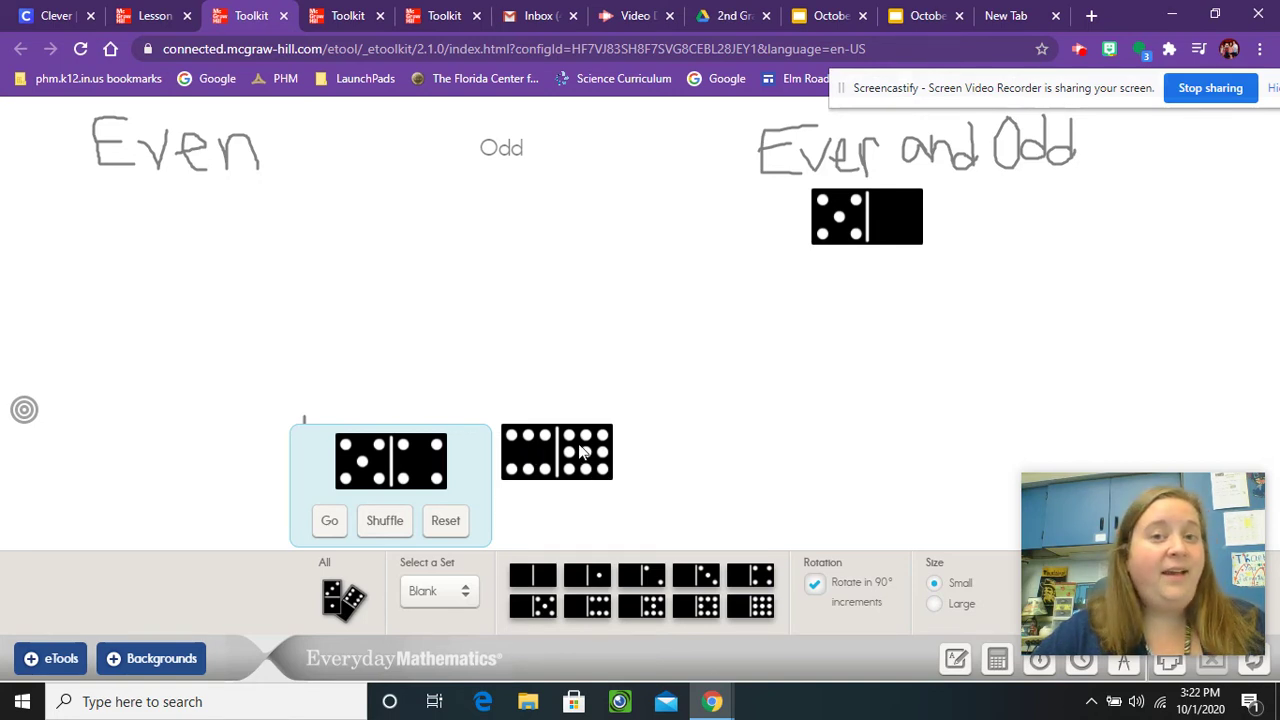
left_click_drag(580, 452, 1028, 199)
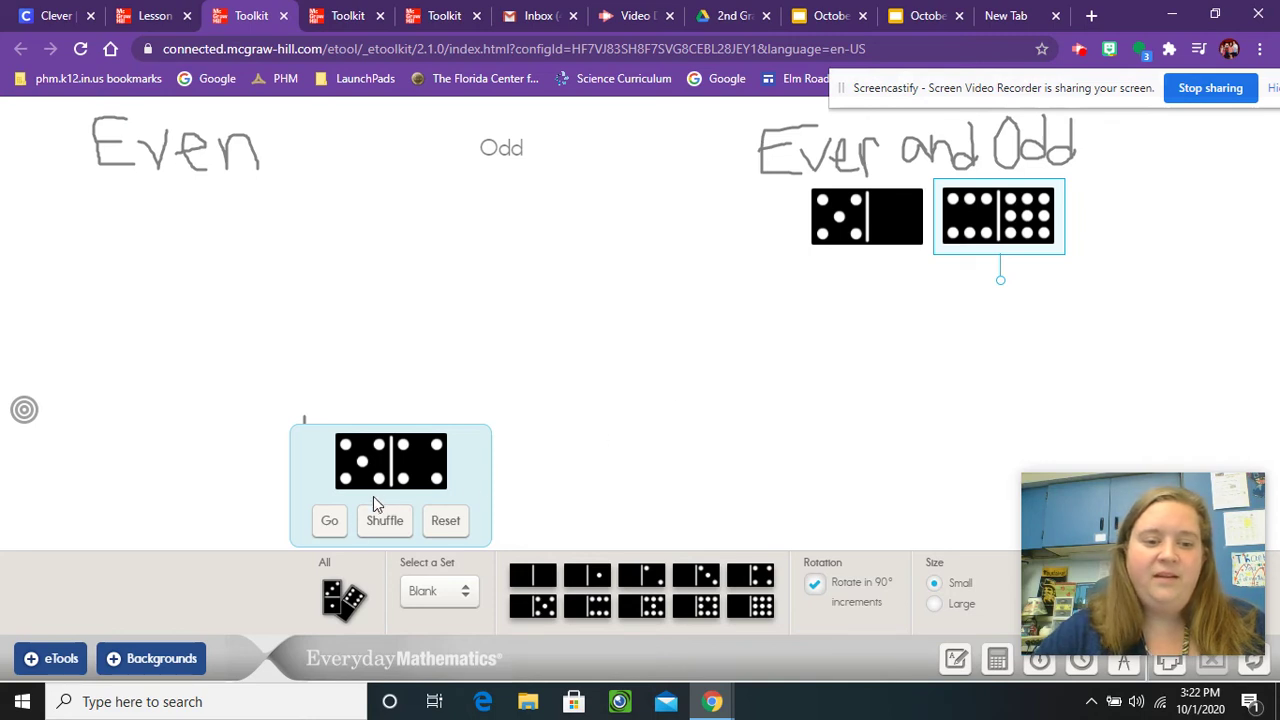
left_click(332, 528)
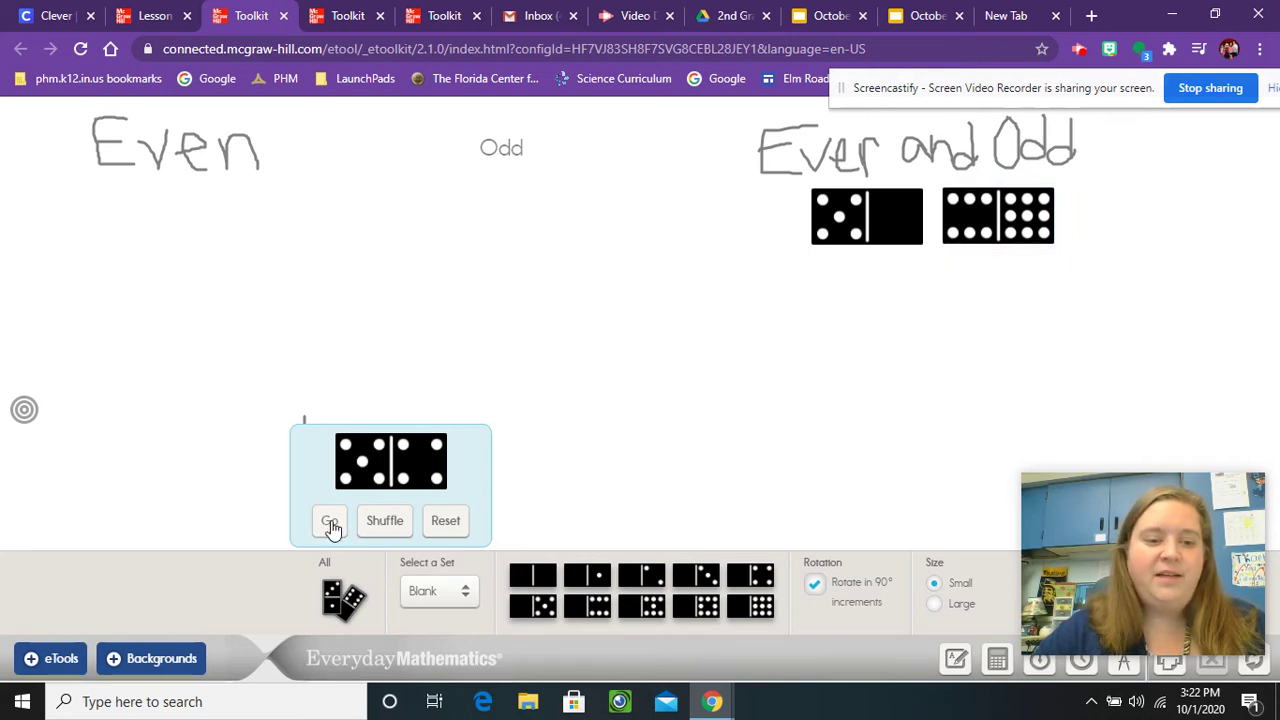
left_click(332, 528)
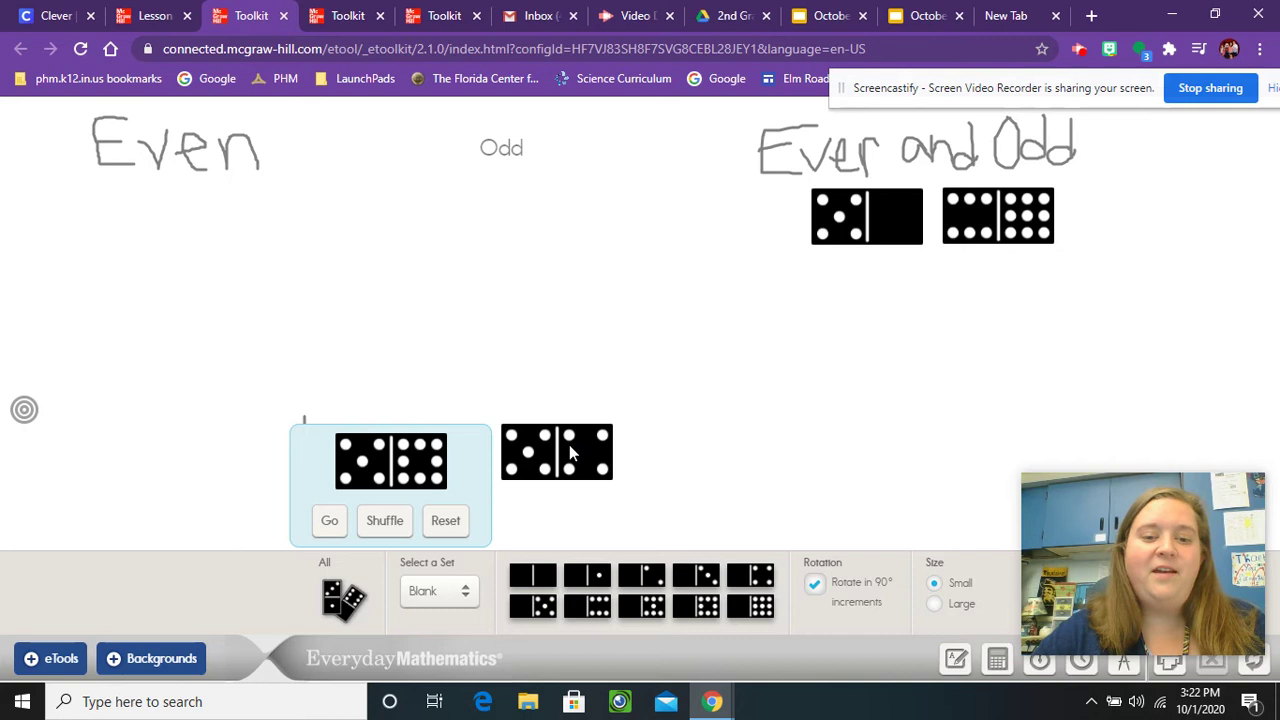
left_click_drag(572, 452, 1144, 210)
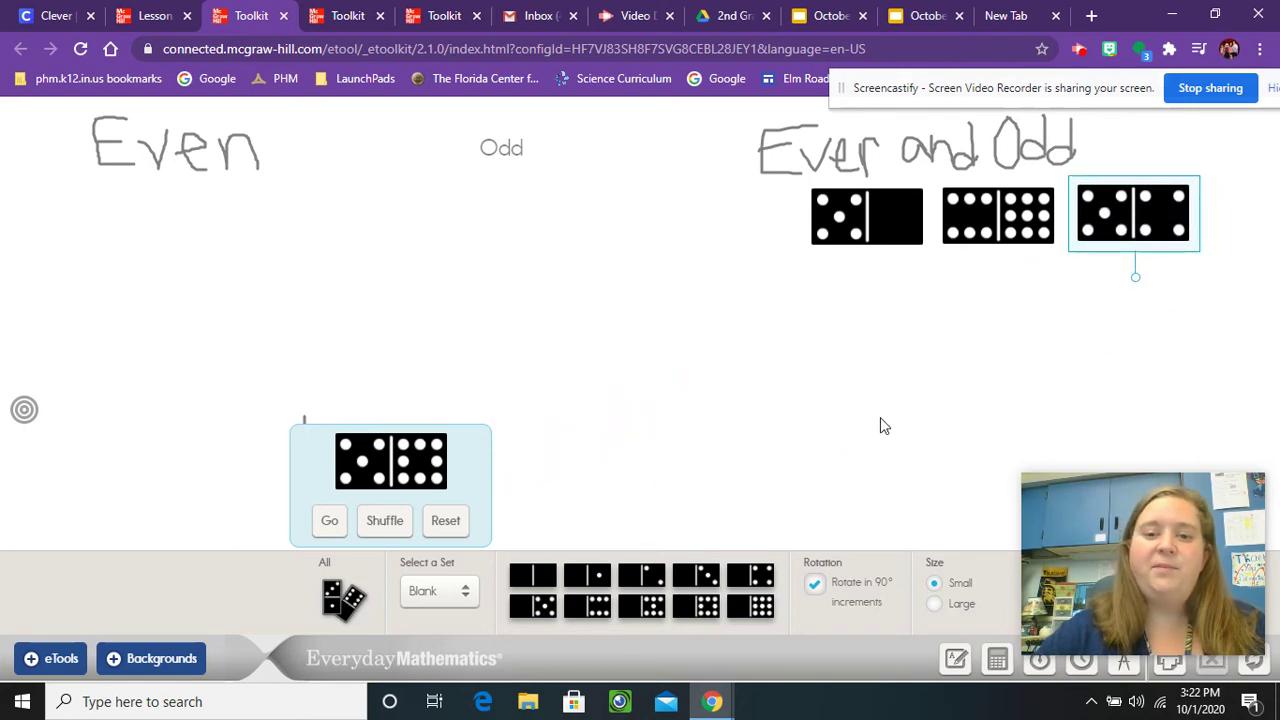
Step: Deal two more dominoes and place them in a second row under 'Even and Odd'
left_click(328, 522)
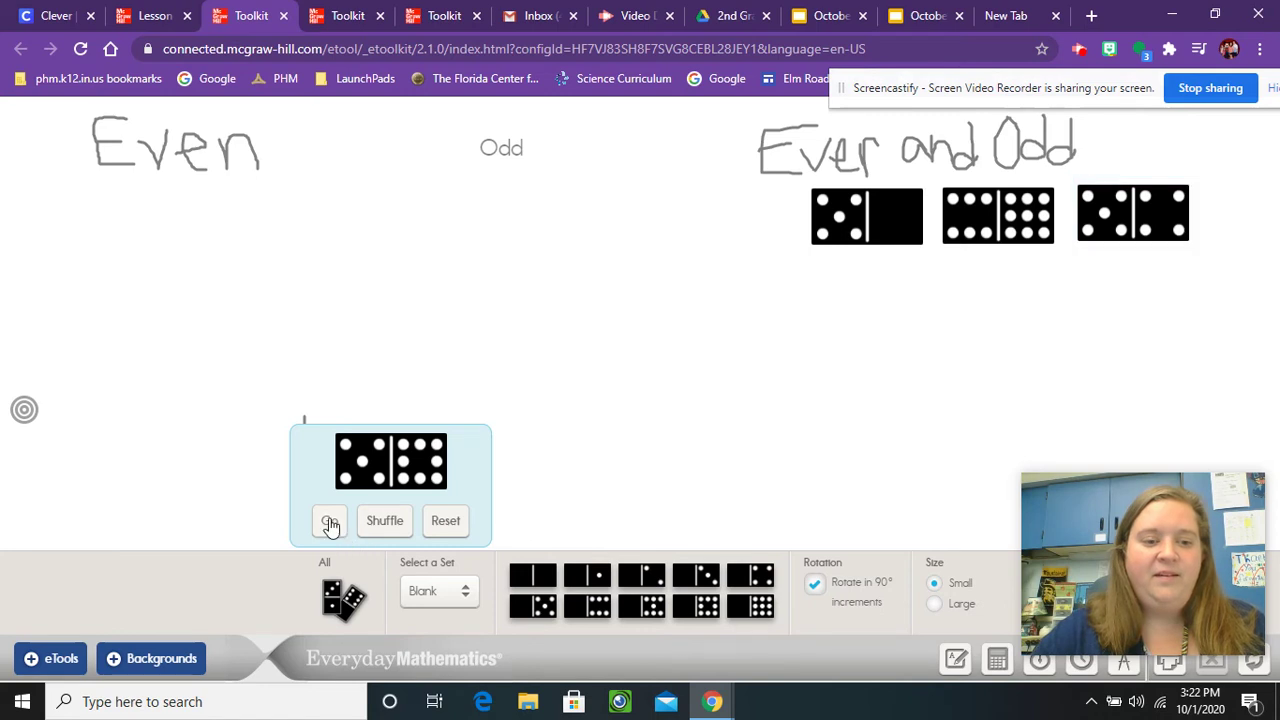
left_click(330, 524)
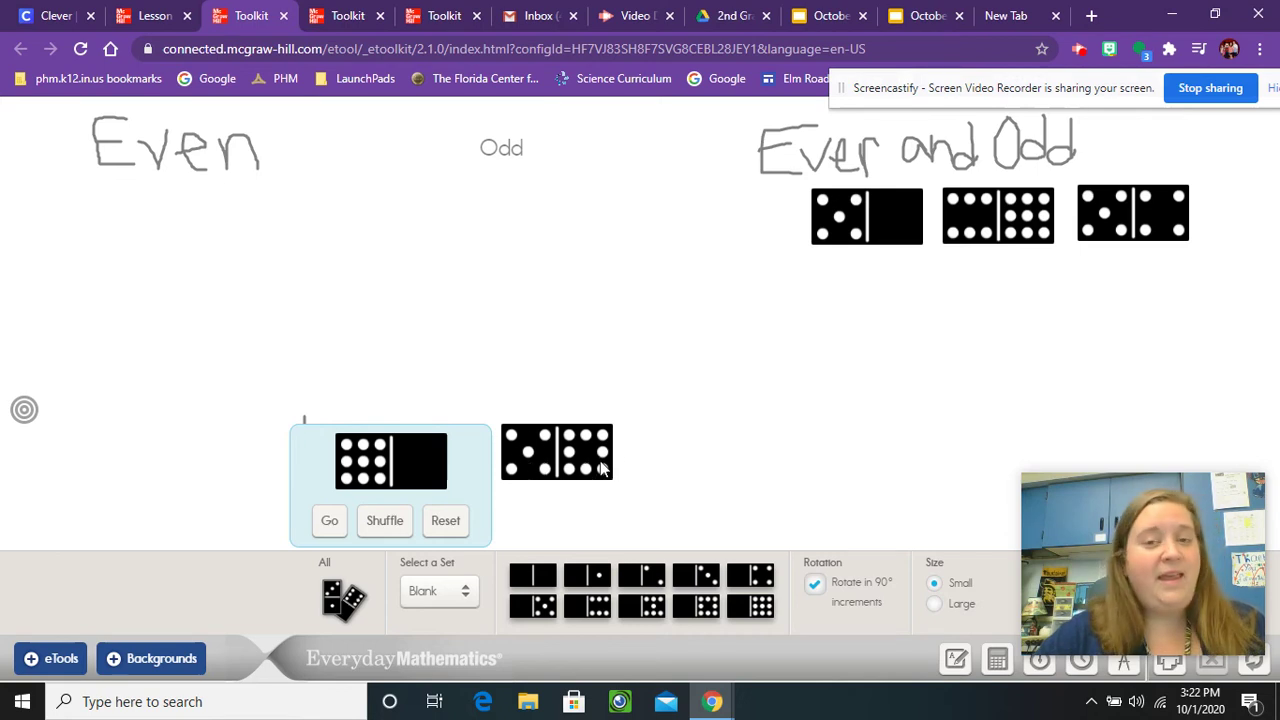
left_click_drag(603, 470, 913, 310)
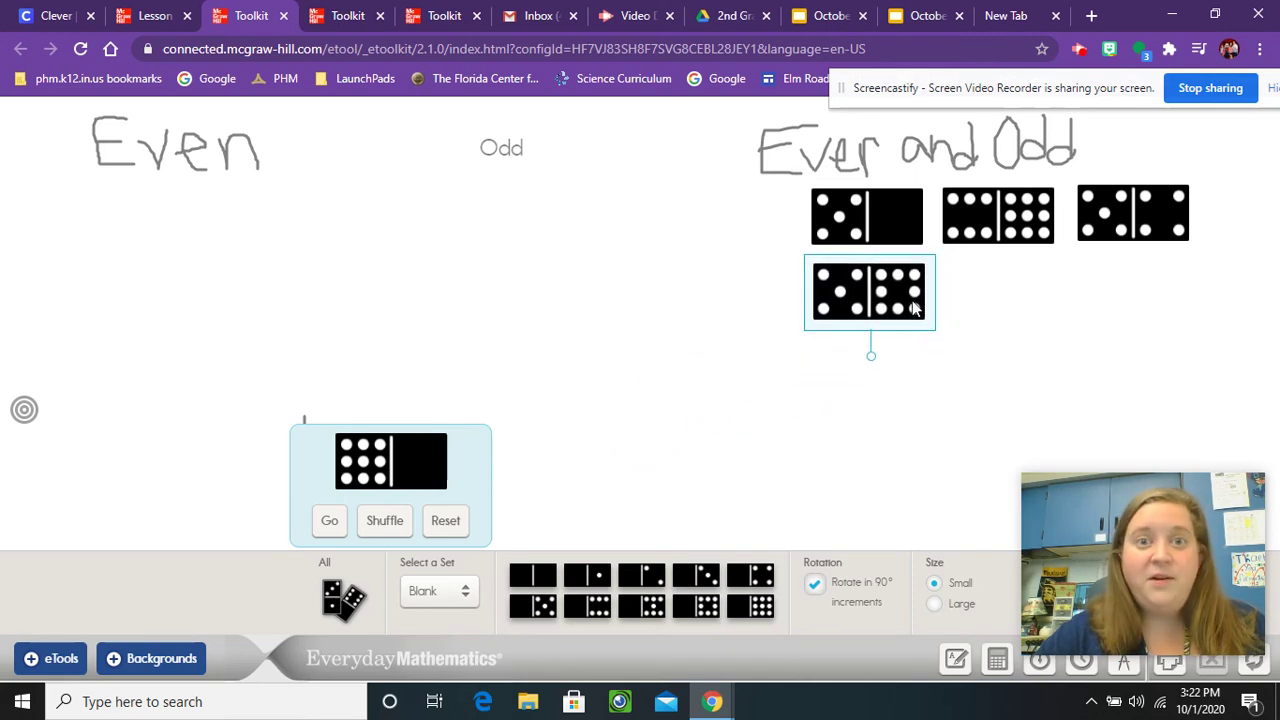
left_click(327, 526)
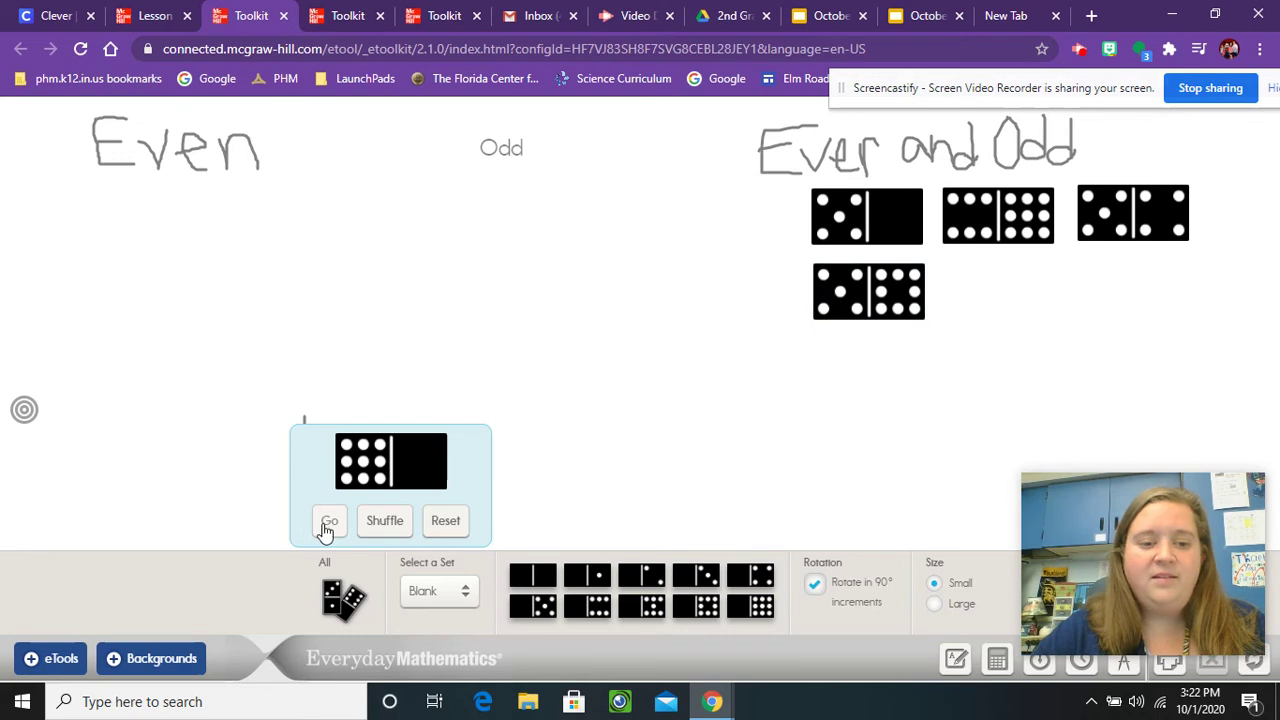
left_click(327, 526)
left_click_drag(571, 471, 1016, 294)
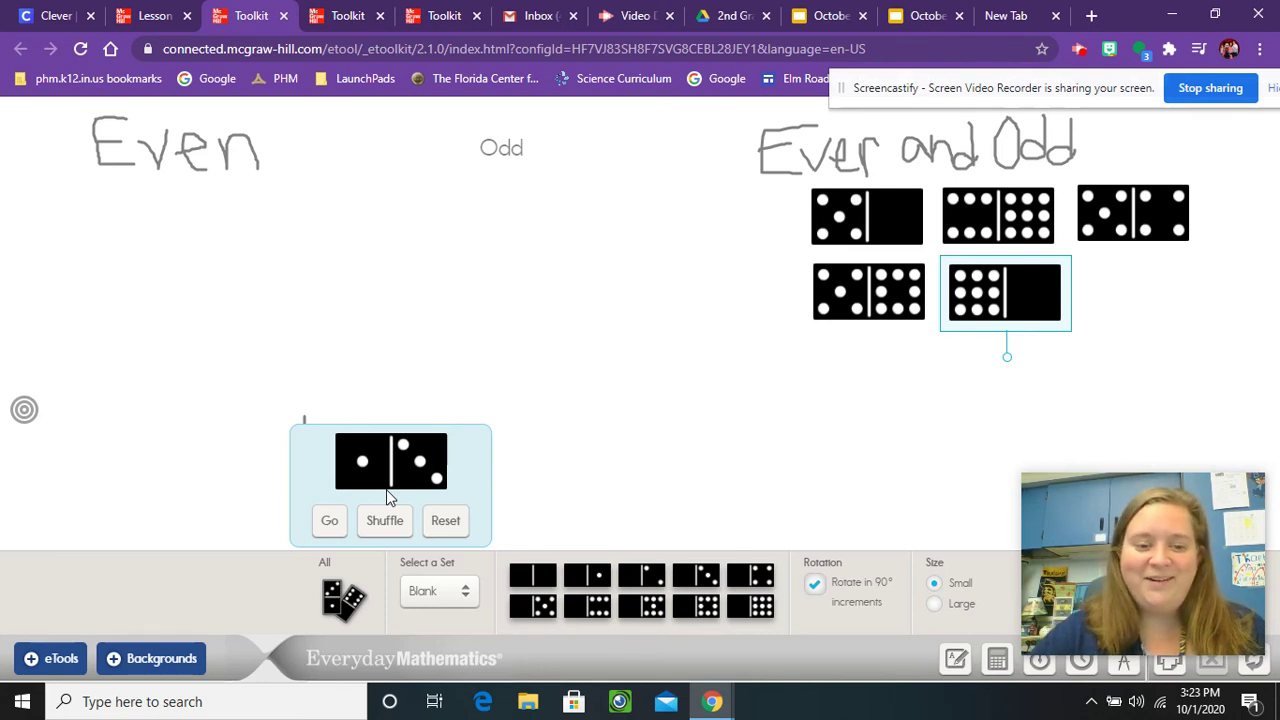
Step: Deal two dominoes, placing one under 'Odd' and the other under 'Even'
left_click(329, 520)
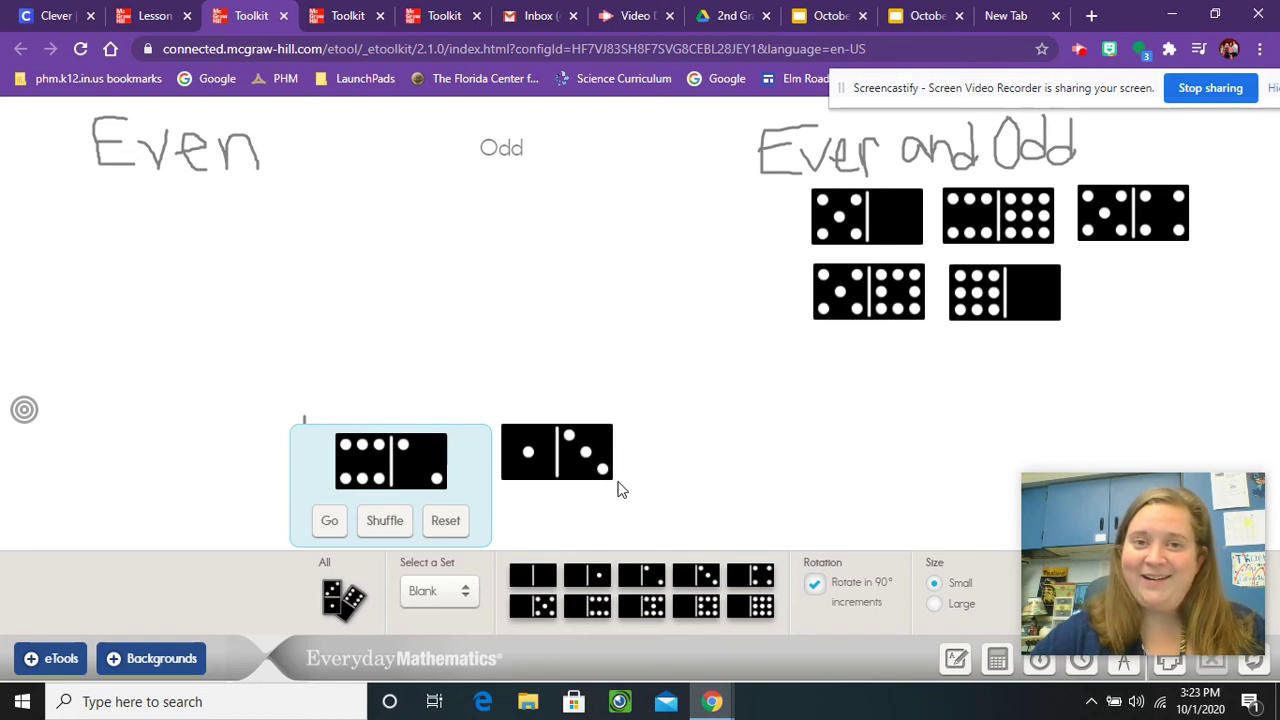
left_click_drag(575, 463, 533, 208)
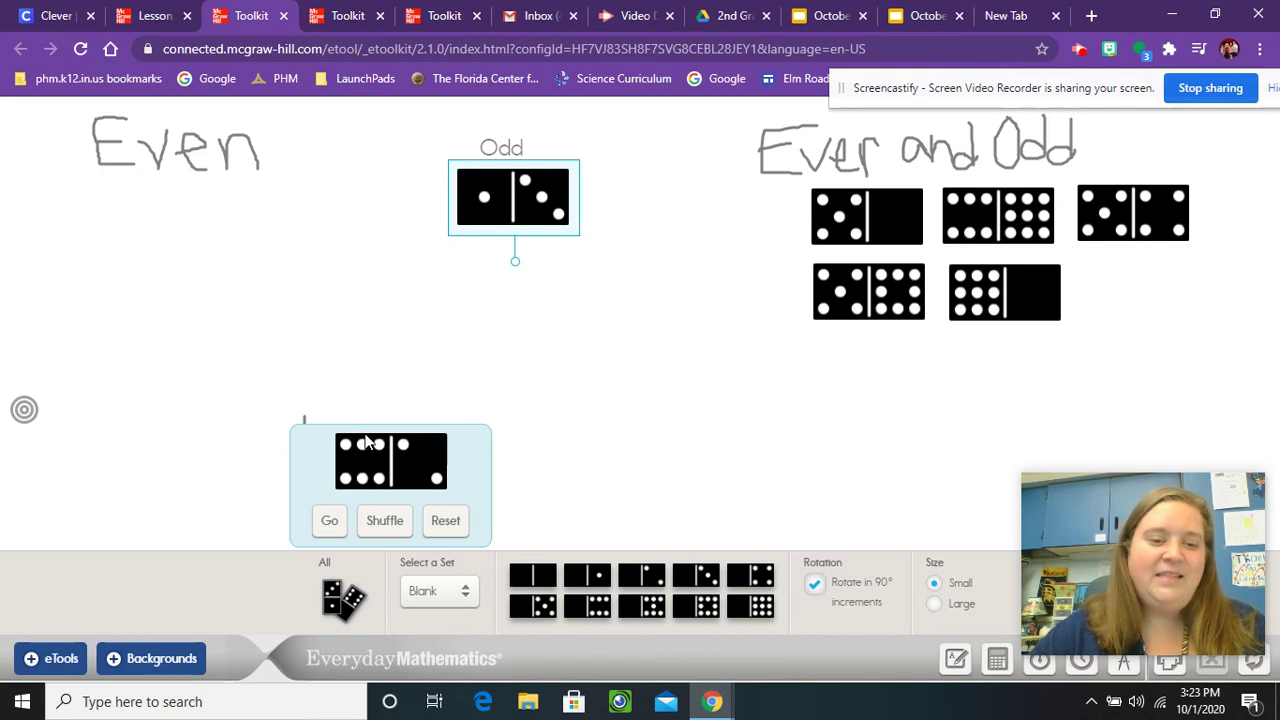
left_click(334, 524)
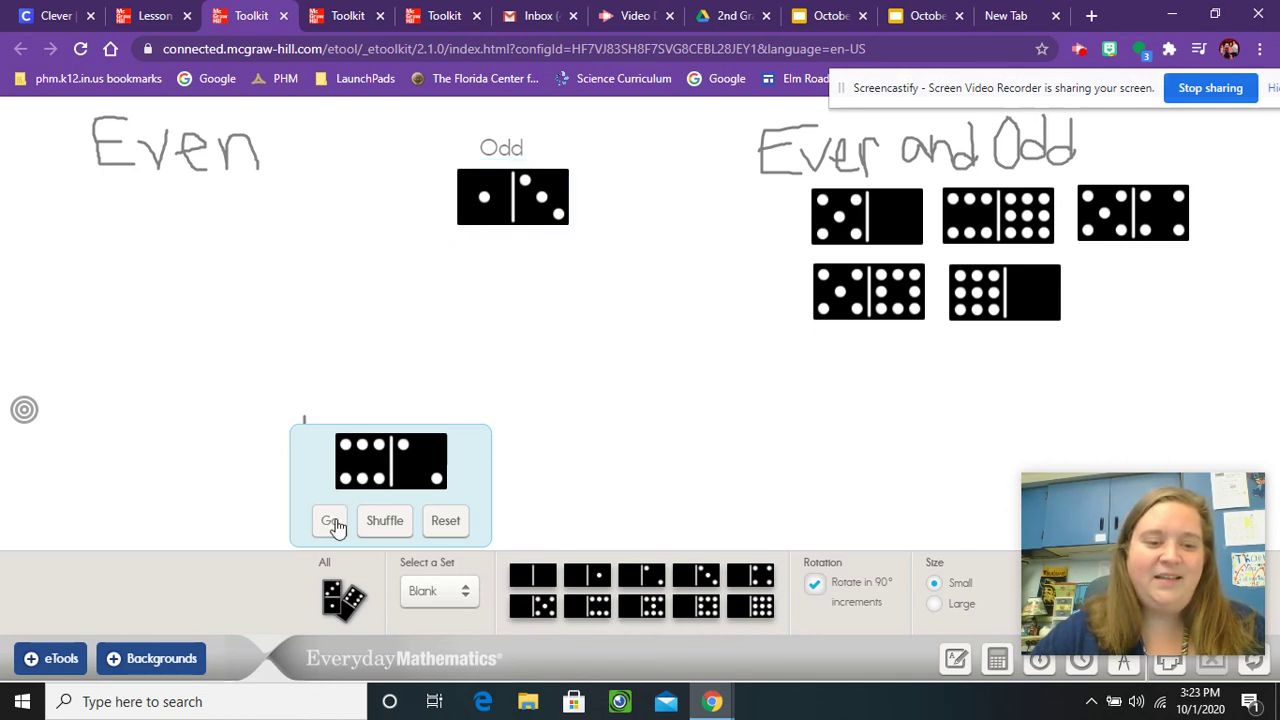
left_click(334, 524)
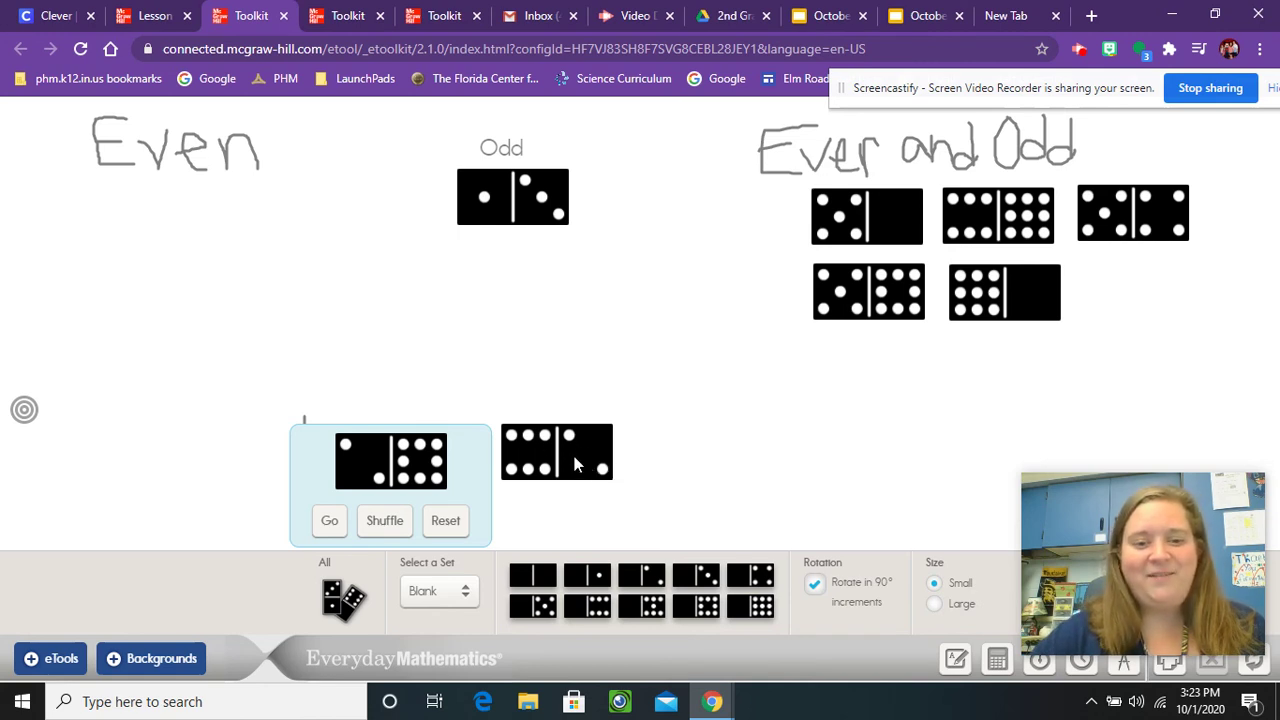
left_click_drag(574, 458, 178, 198)
left_click(275, 254)
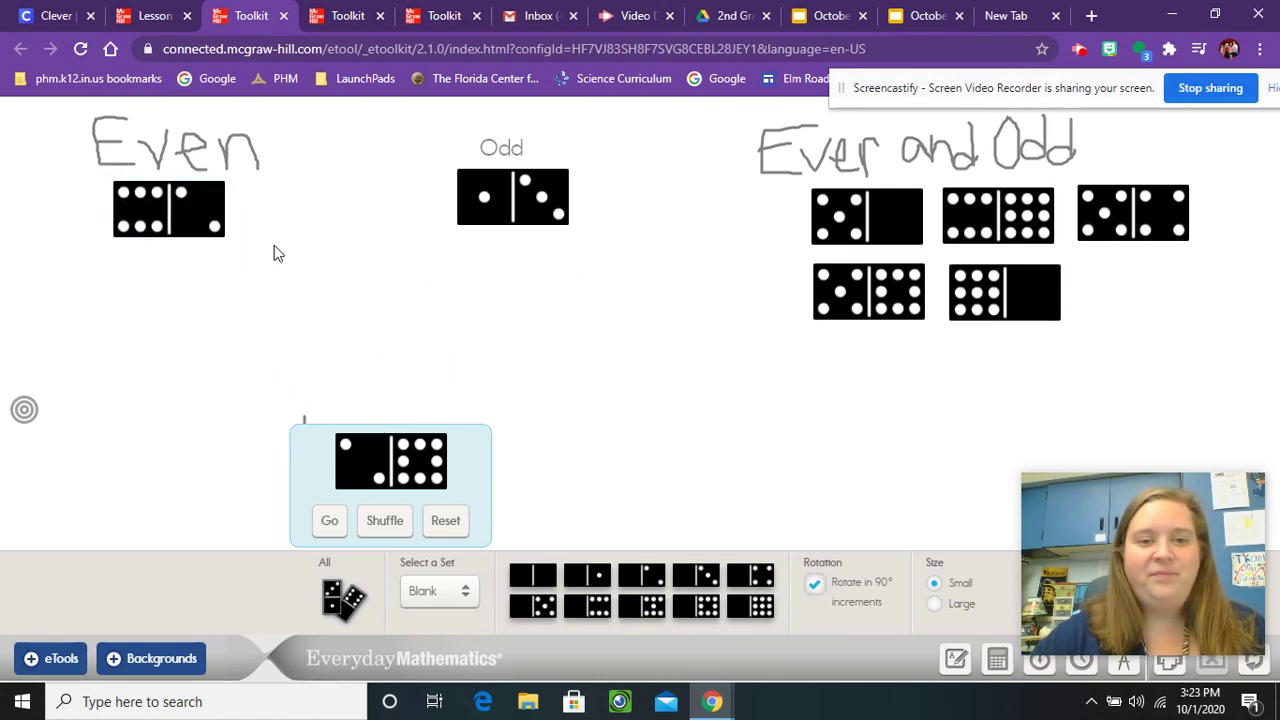